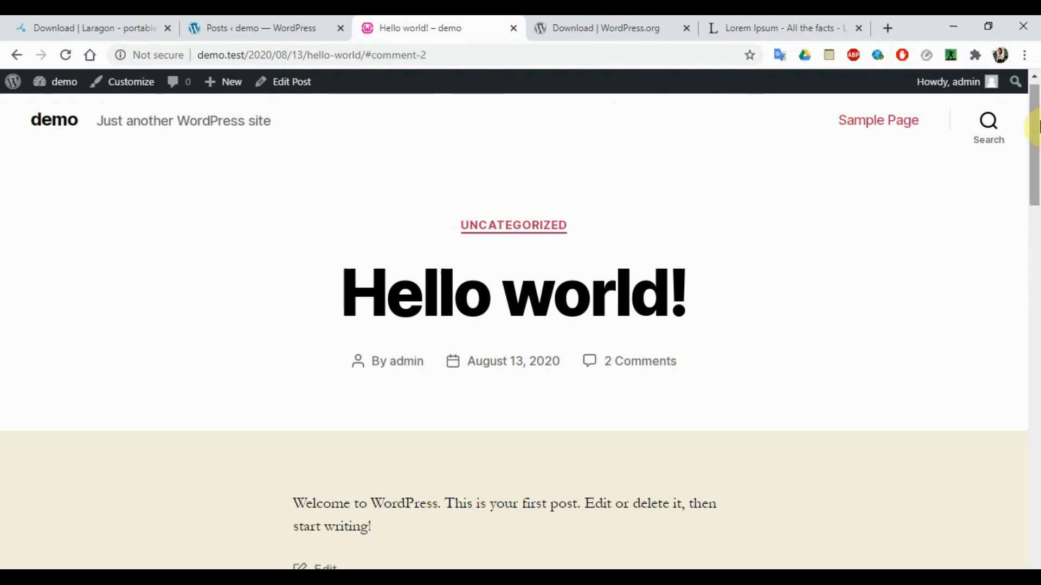
left_click_drag(1034, 138, 1032, 106)
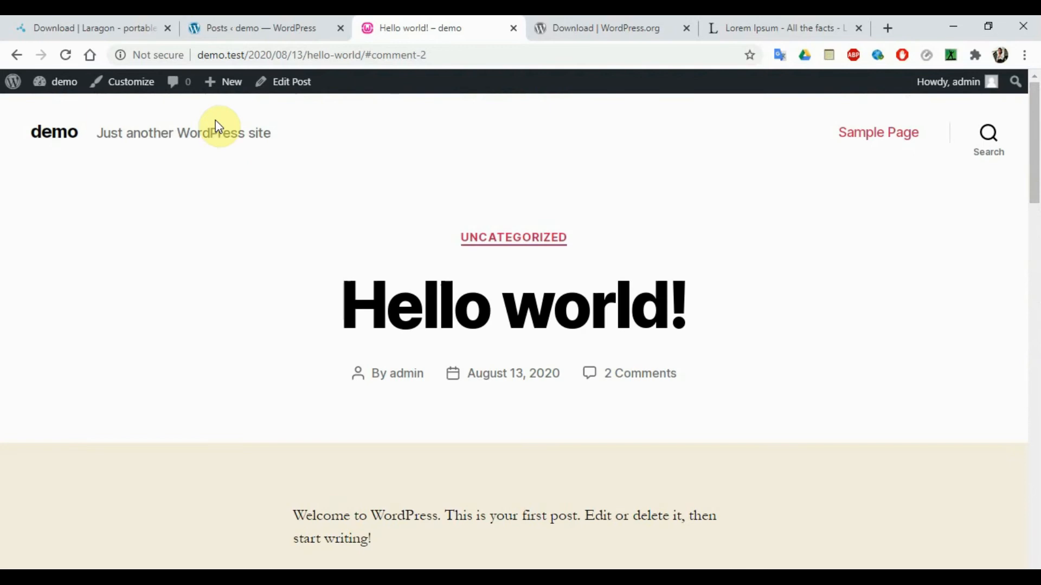
left_click(244, 54)
type("demo.test")
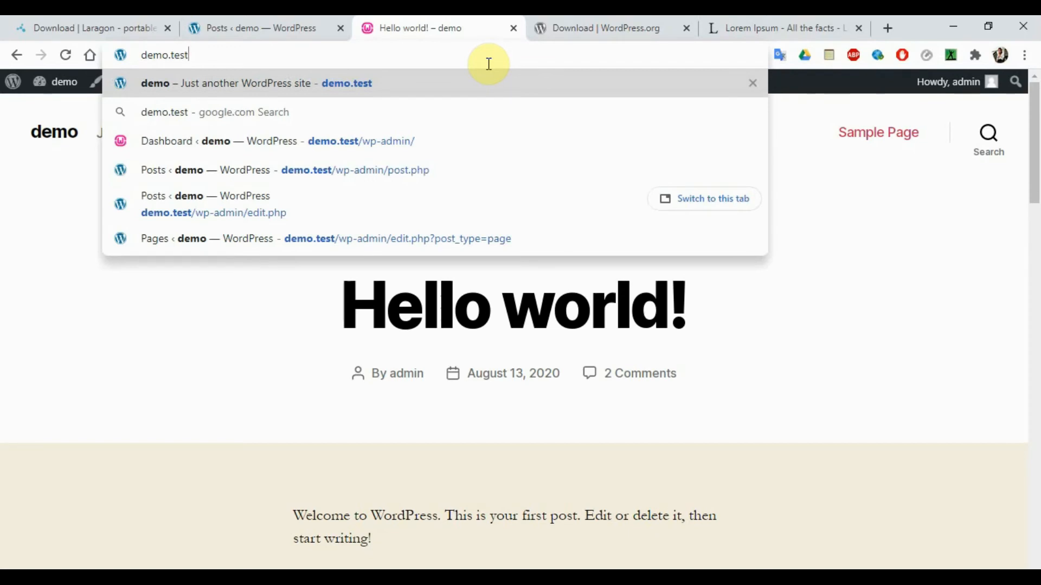
left_click(65, 325)
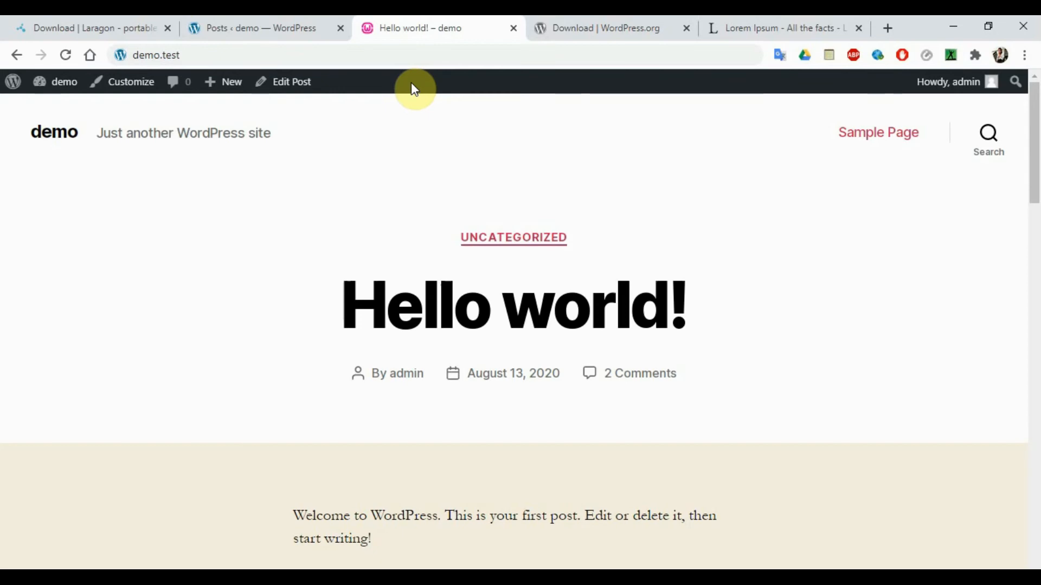
Open the demo site's admin dashboard and bring up the list of all posts.
mouse_move(67, 88)
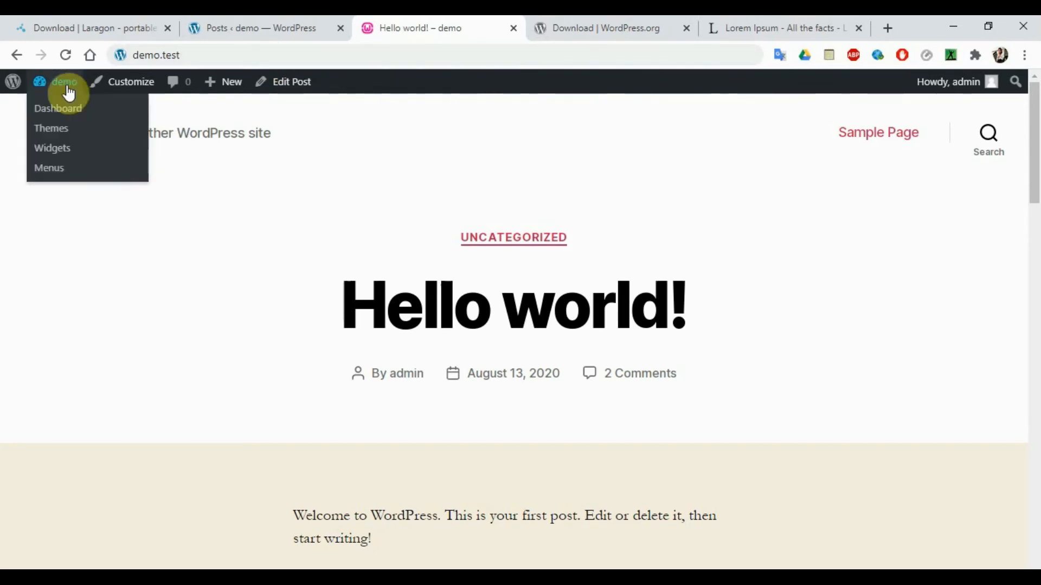
left_click(69, 109)
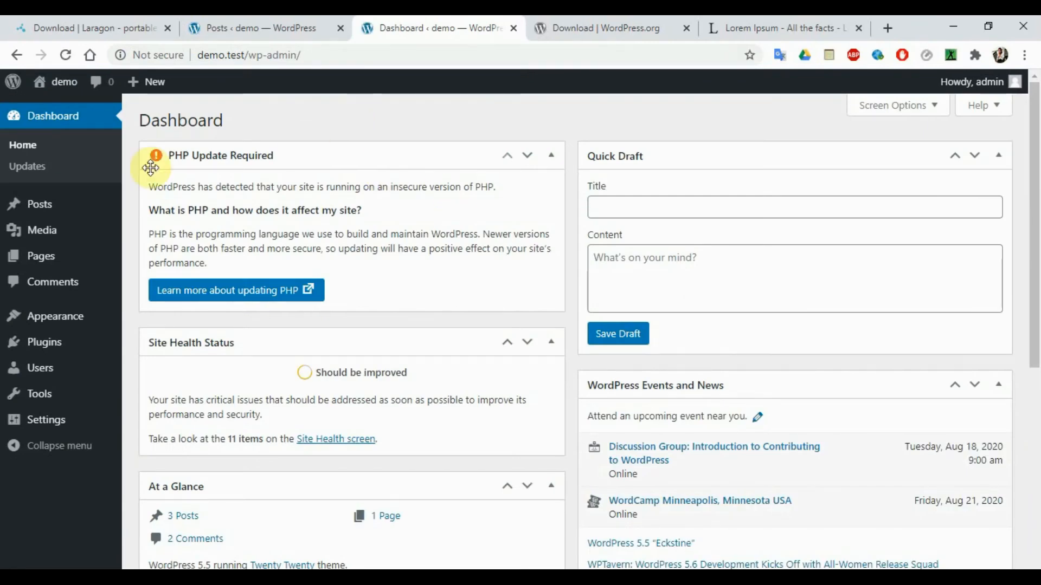
mouse_move(35, 213)
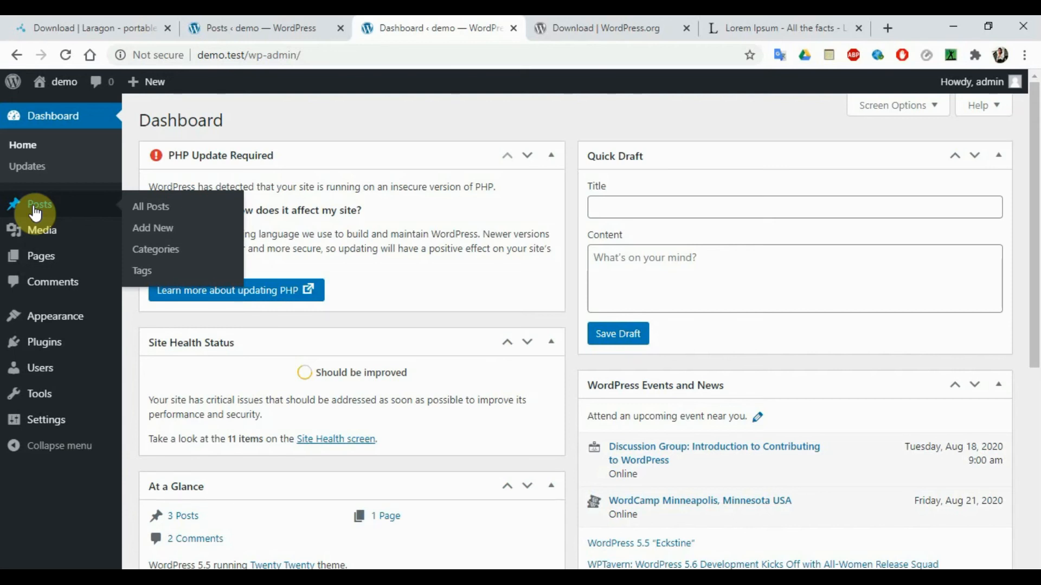
left_click(161, 215)
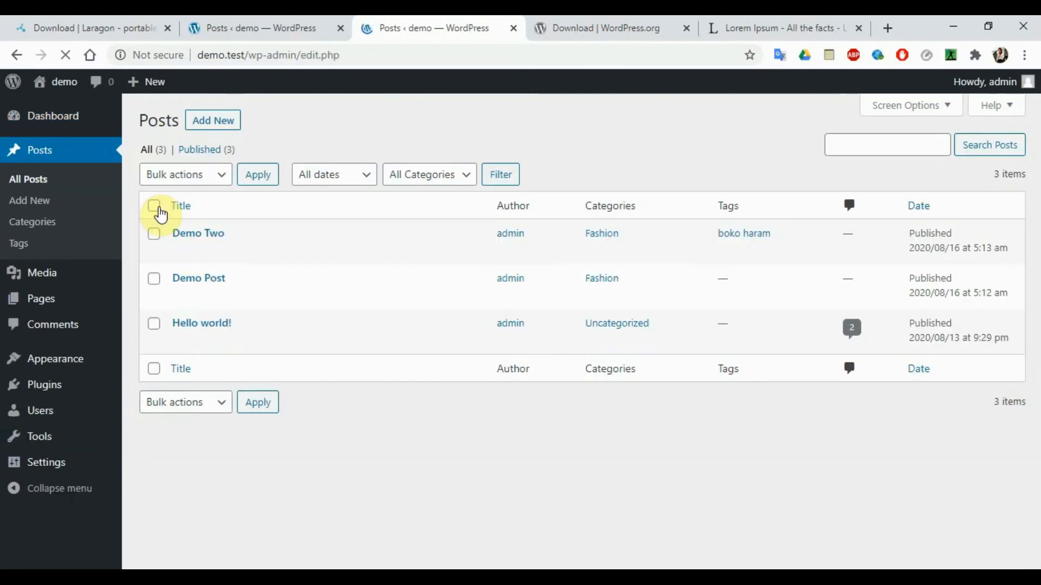
View the published "Hello world!" post in a separate browser tab and return to the posts list.
mouse_move(204, 253)
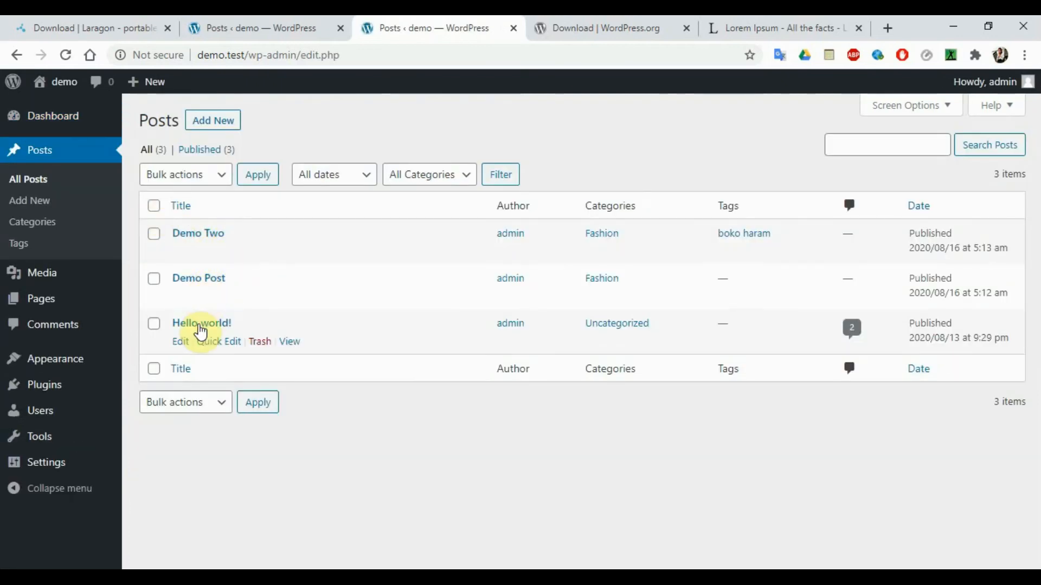
right_click(290, 343)
left_click(332, 355)
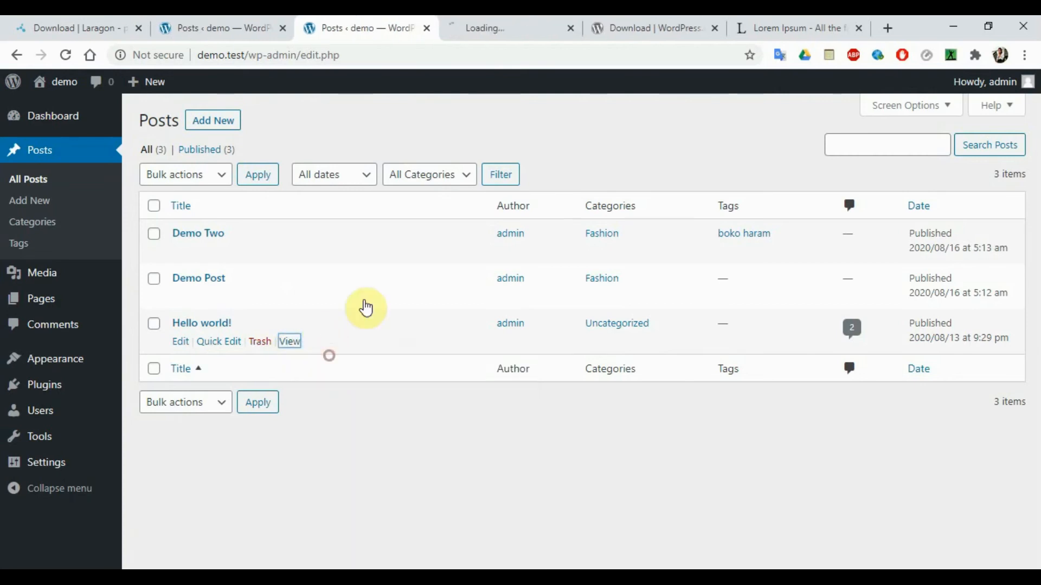
left_click(505, 21)
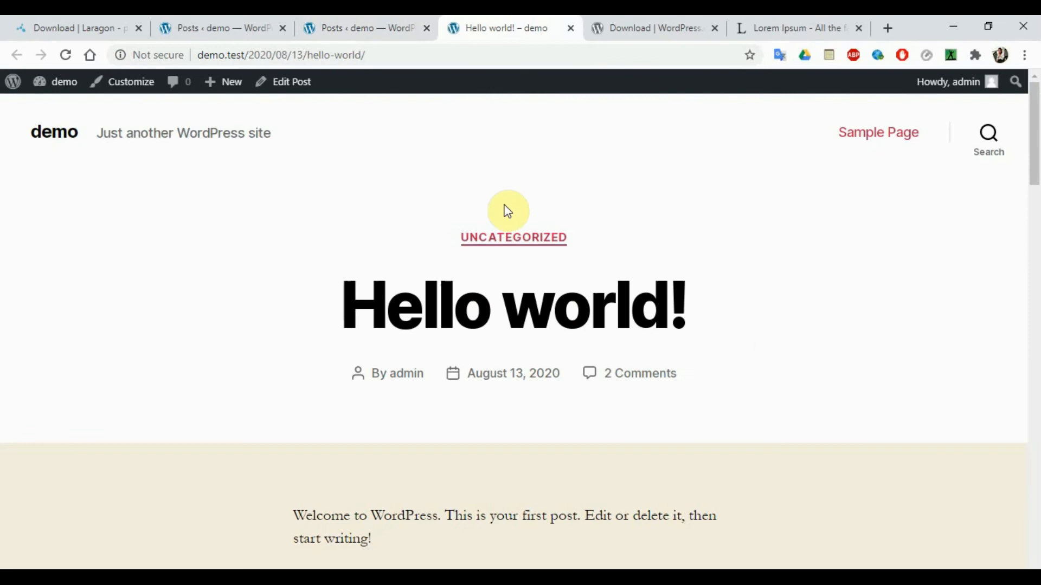
left_click(338, 23)
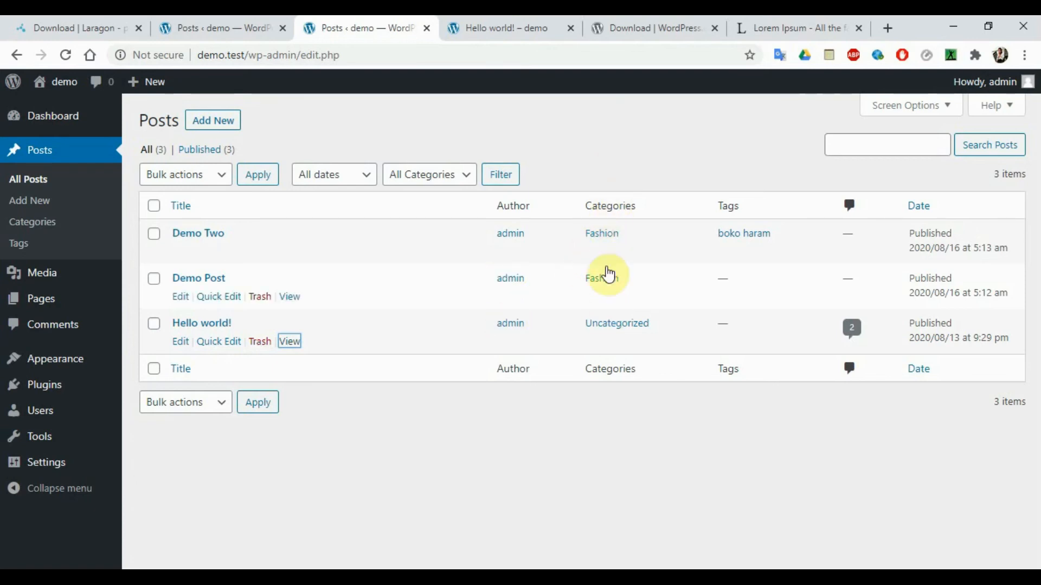
left_click(603, 143)
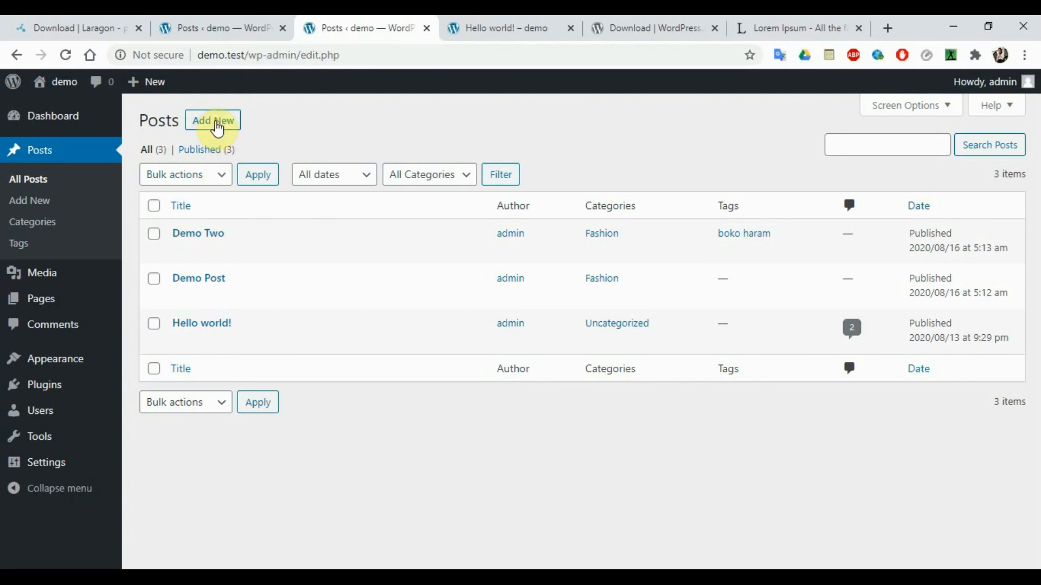
Create a new post titled "Third One" with the Lorem Ipsum dummy text as its body paragraph.
left_click(217, 128)
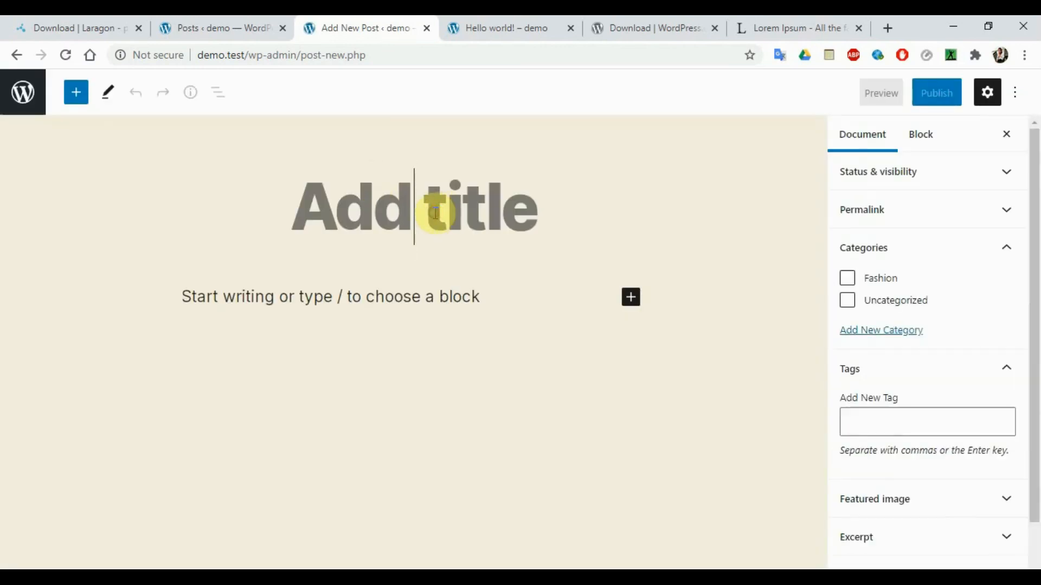
type("Third One")
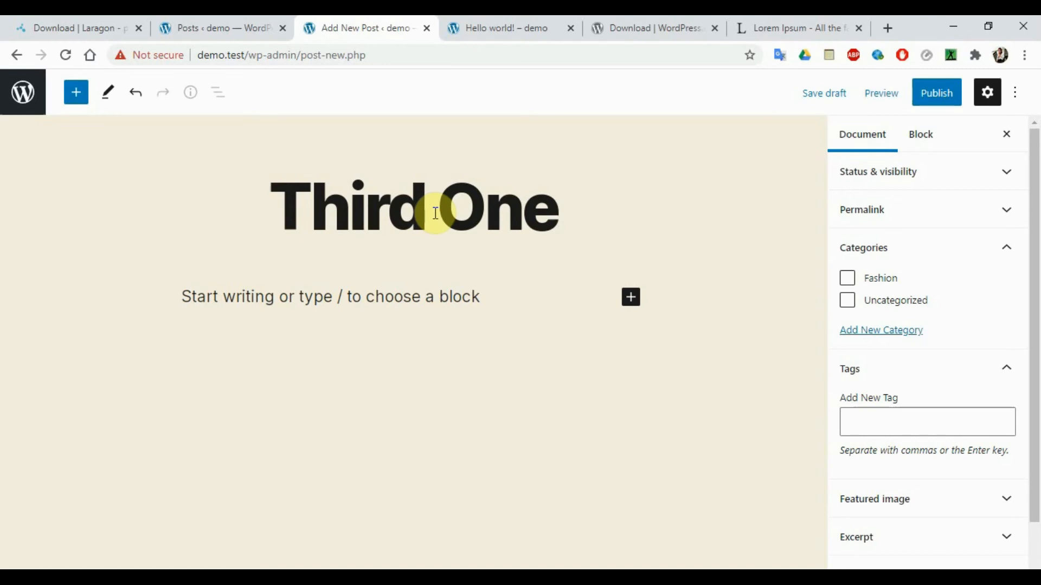
left_click(360, 287)
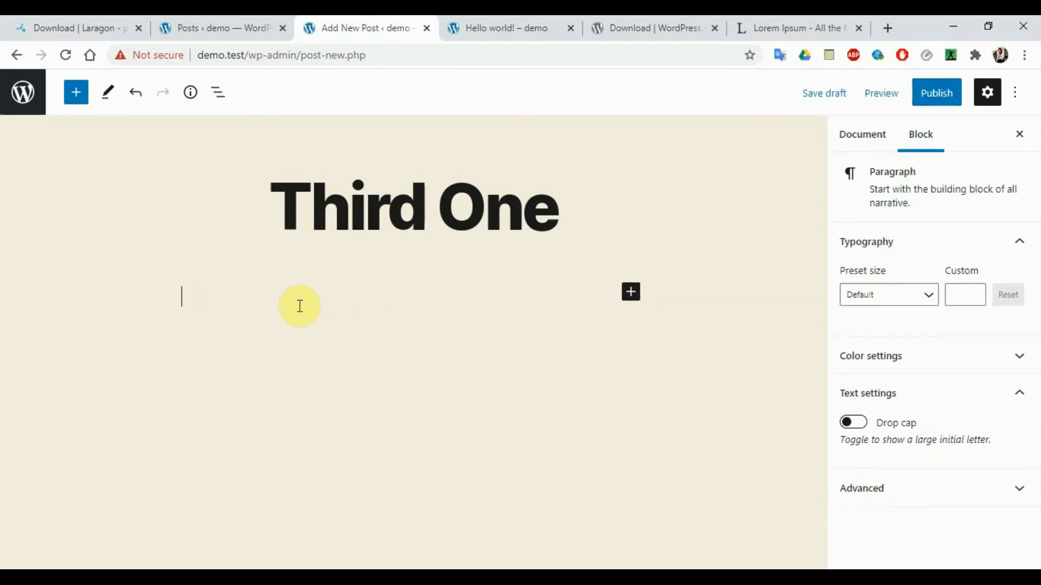
type("Lorem Ipsum is simply dummy text of the printing and typesetting industry. Lorem Ipsum has been the industry's standard dummy text ever since the 1500s, when an unknown printer took a galley of type and scrambled it to make a type specimen book. It has survived not only five centuries, but also the leap into electronic typesetting, remaining essentially unchanged. It was popularised in the 1960s with the release of Letraset sheets containing Lorem Ipsum passages, and more recently with desktop publishing software like Aldus PageMaker including versions of Lorem Ipsum.")
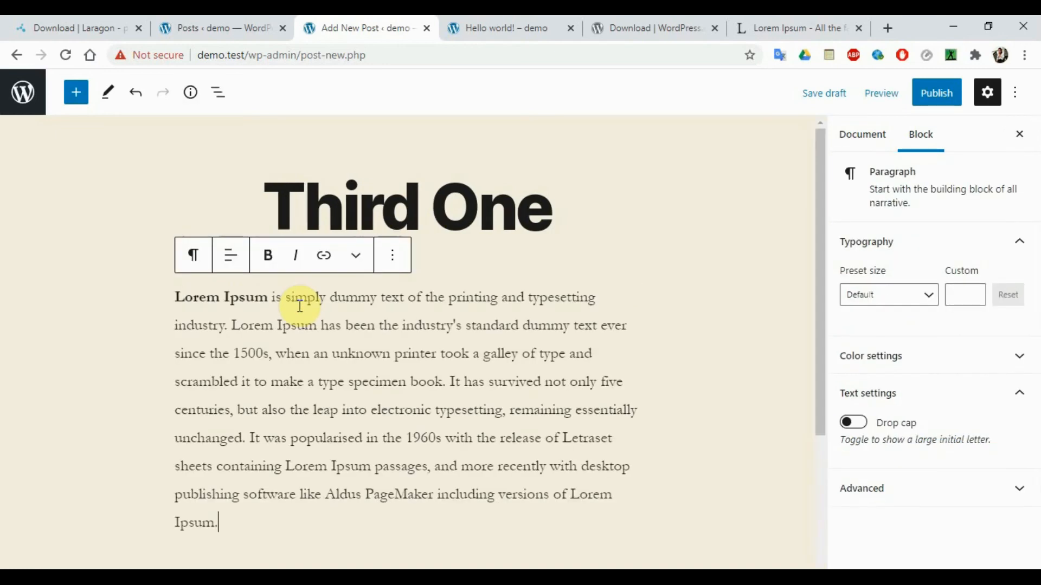
left_click(934, 93)
left_click(946, 97)
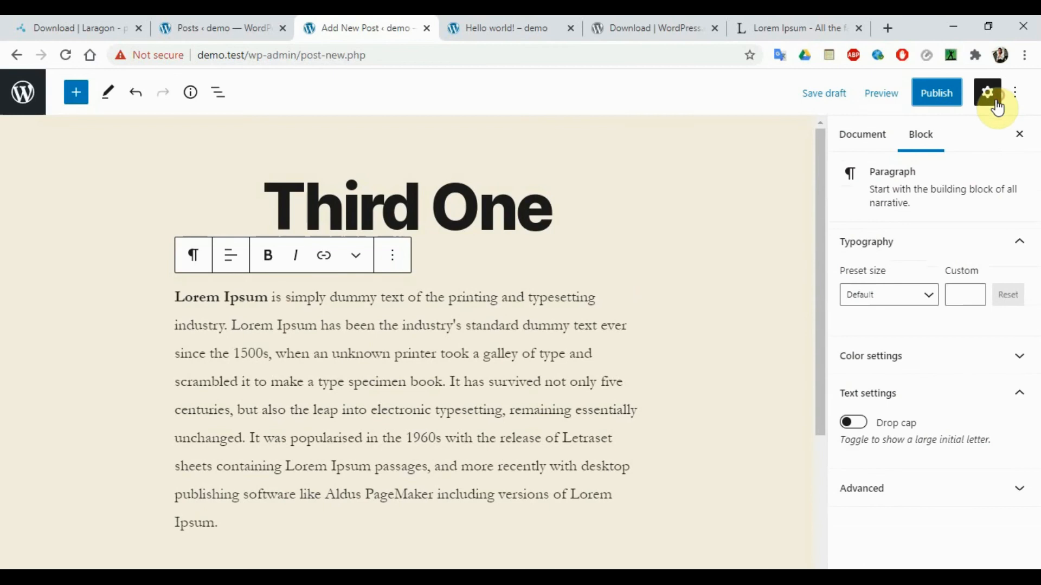
Create a category named News and assign it as the post's only category, leaving Fashion and Uncategorized unselected.
left_click(853, 139)
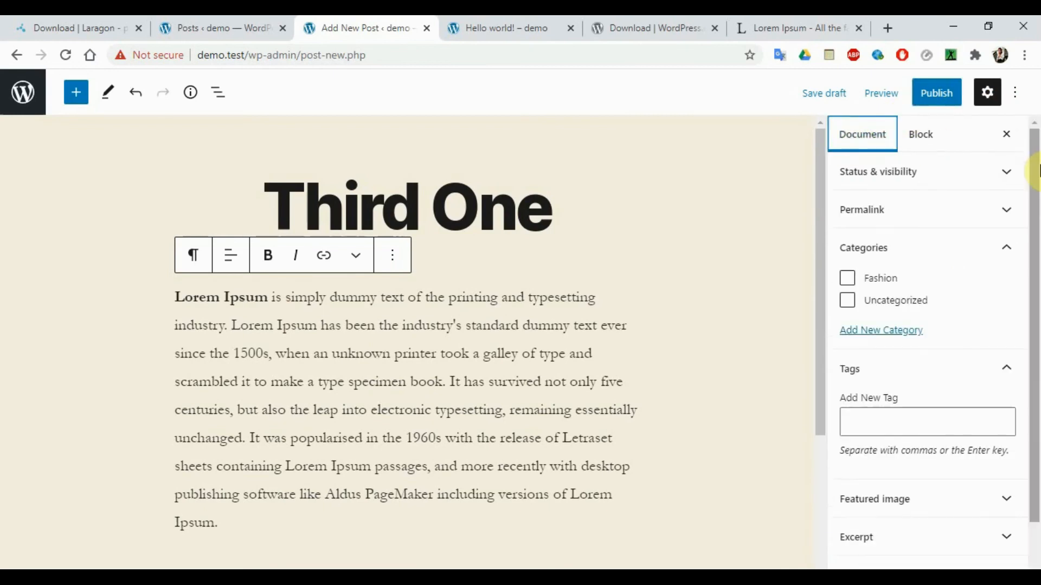
scroll(1034, 140, "down", 1)
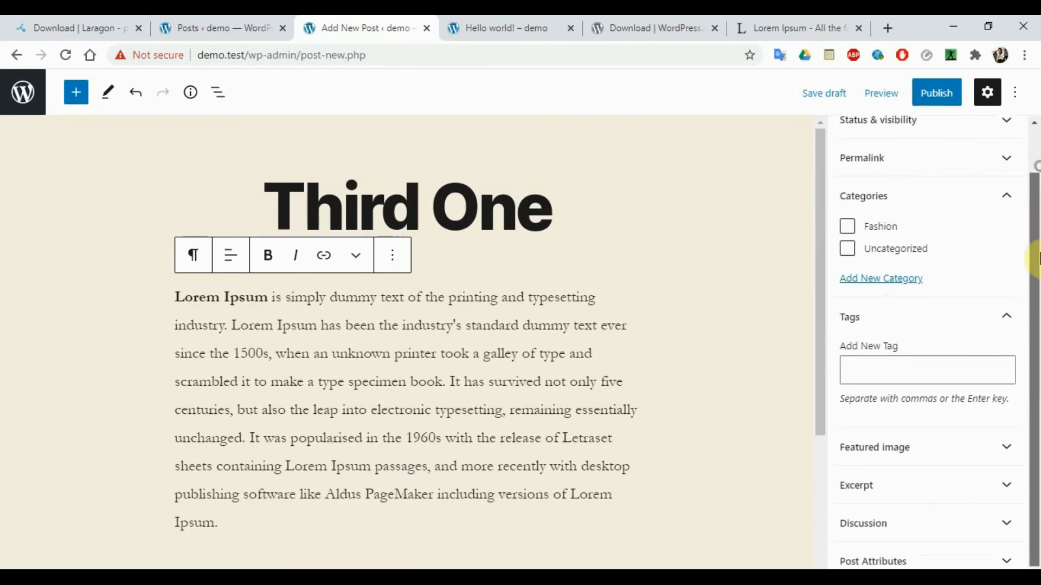
left_click(847, 227)
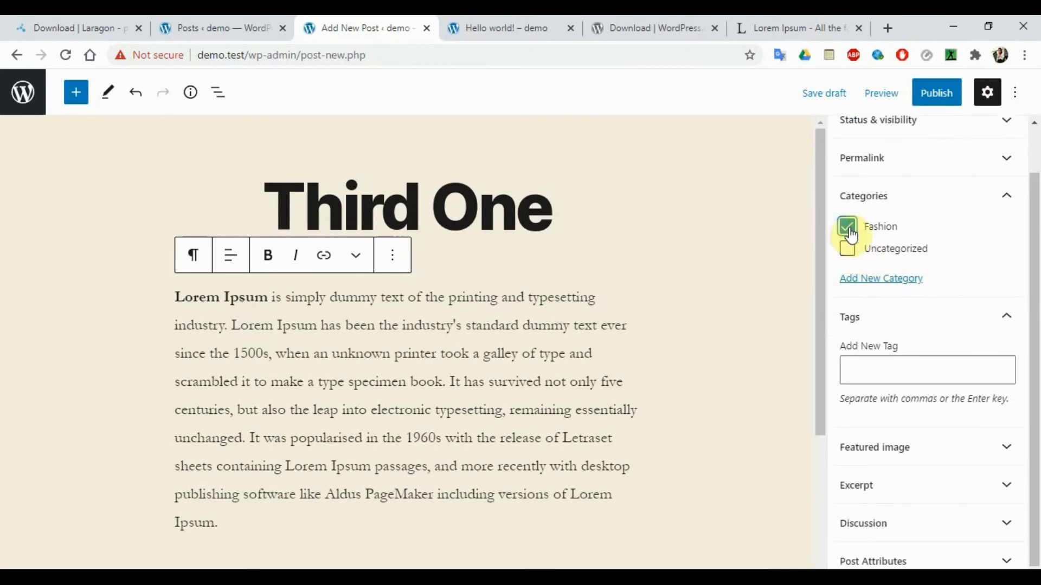
left_click(873, 278)
left_click(850, 324)
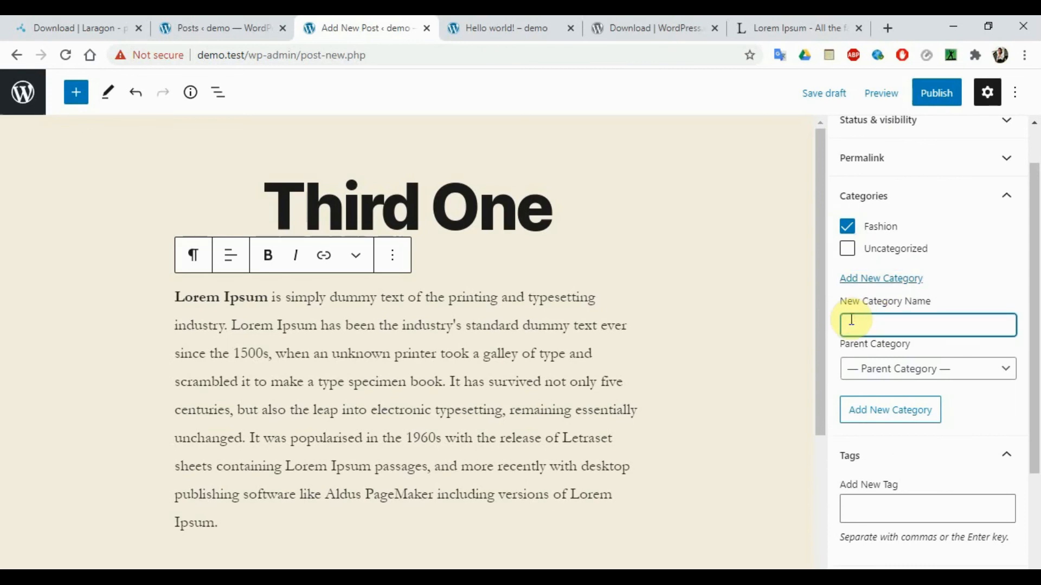
type("News")
left_click(847, 226)
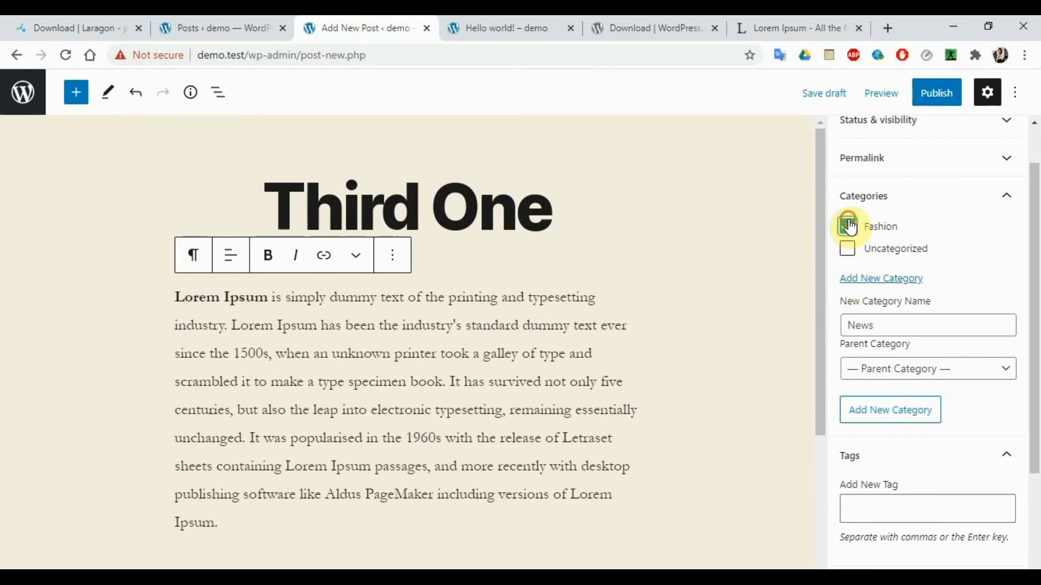
left_click(889, 415)
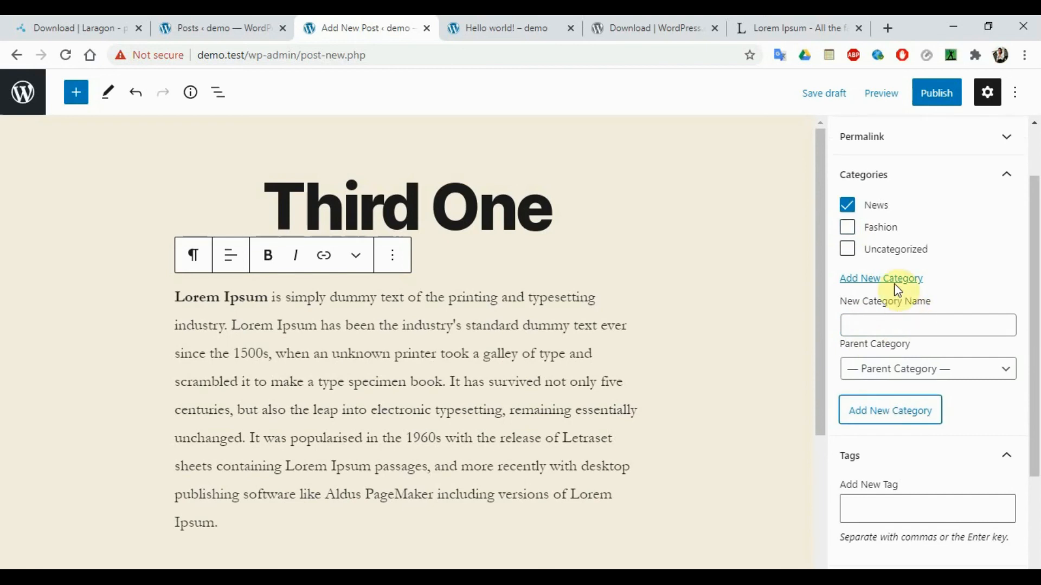
left_click(847, 227)
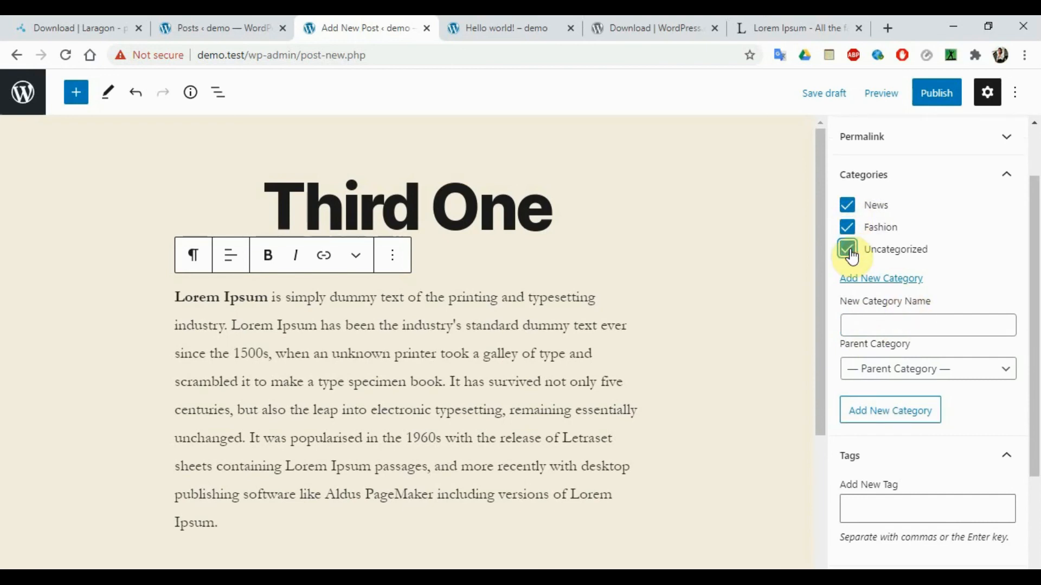
left_click(847, 227)
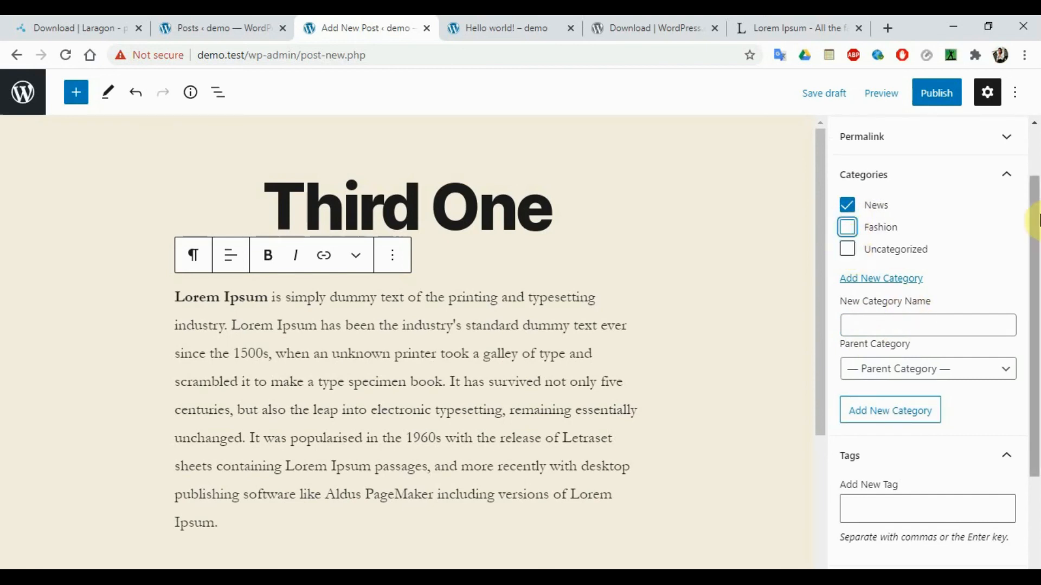
Add the tags Sales and Danger to the post.
left_click_drag(1033, 220, 1037, 282)
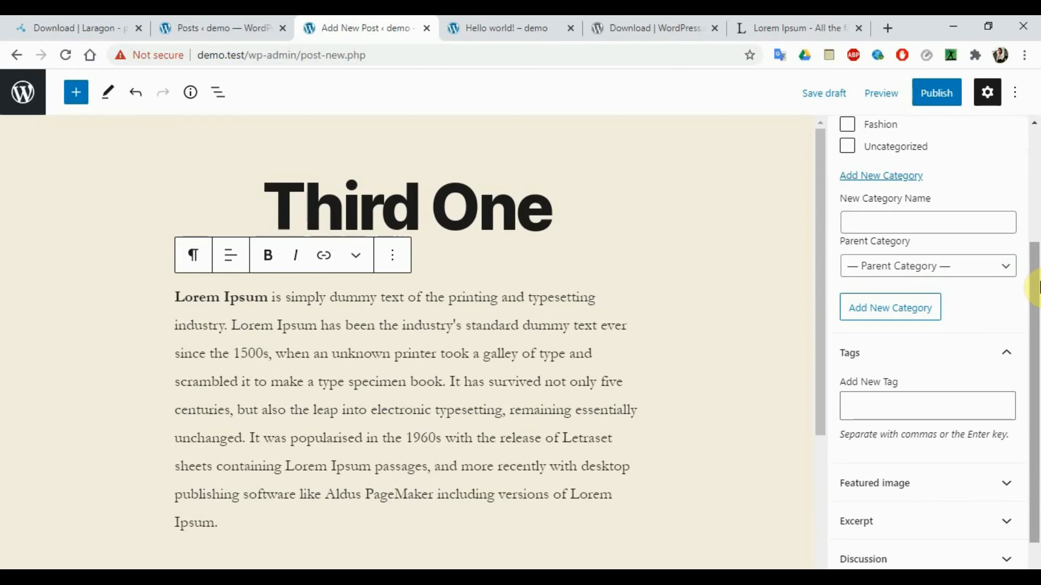
left_click_drag(1037, 286, 1038, 324)
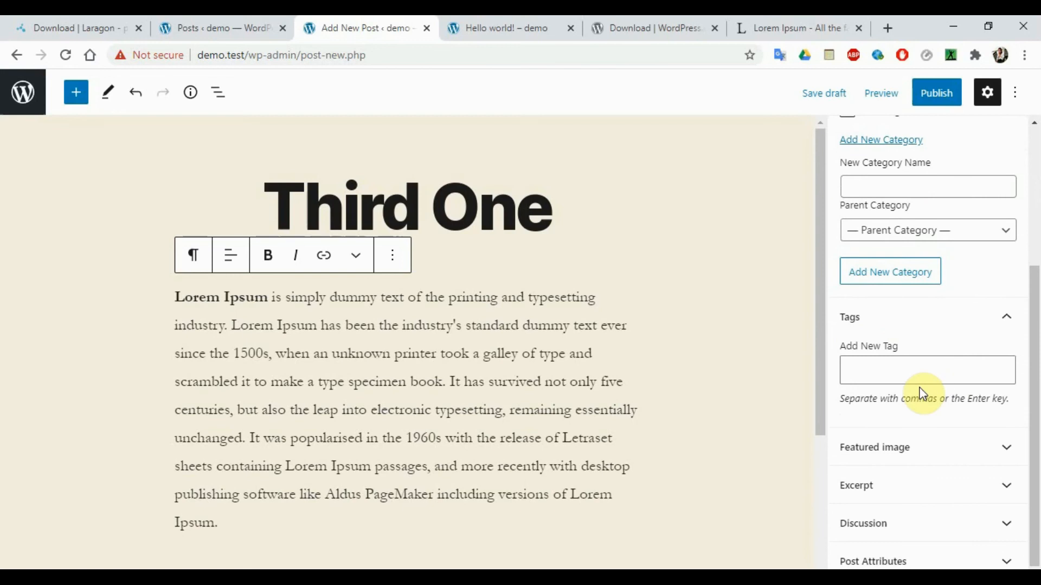
left_click(906, 377)
type("ales")
key("Return")
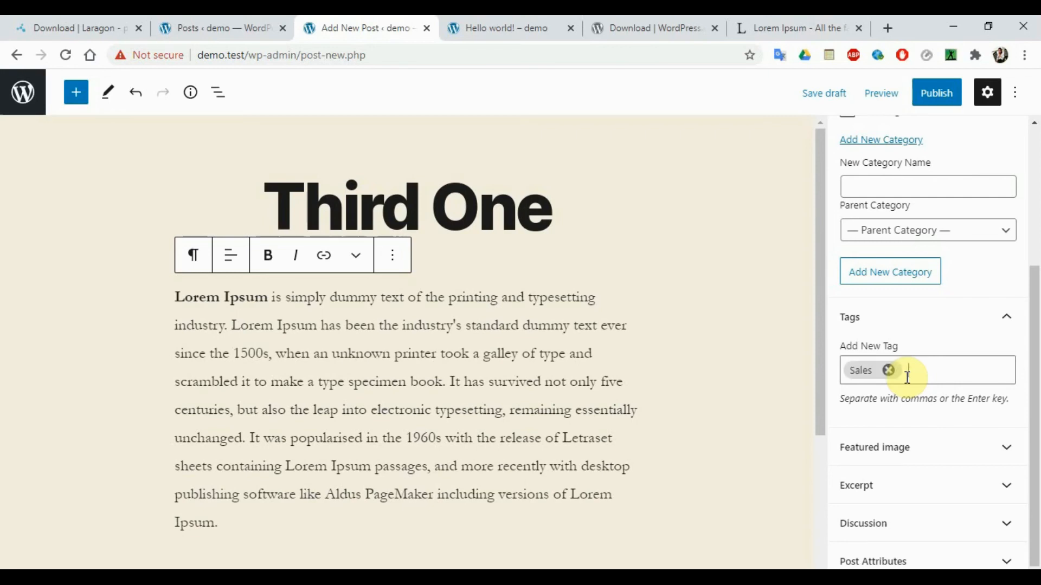
type("Danger")
key("Return")
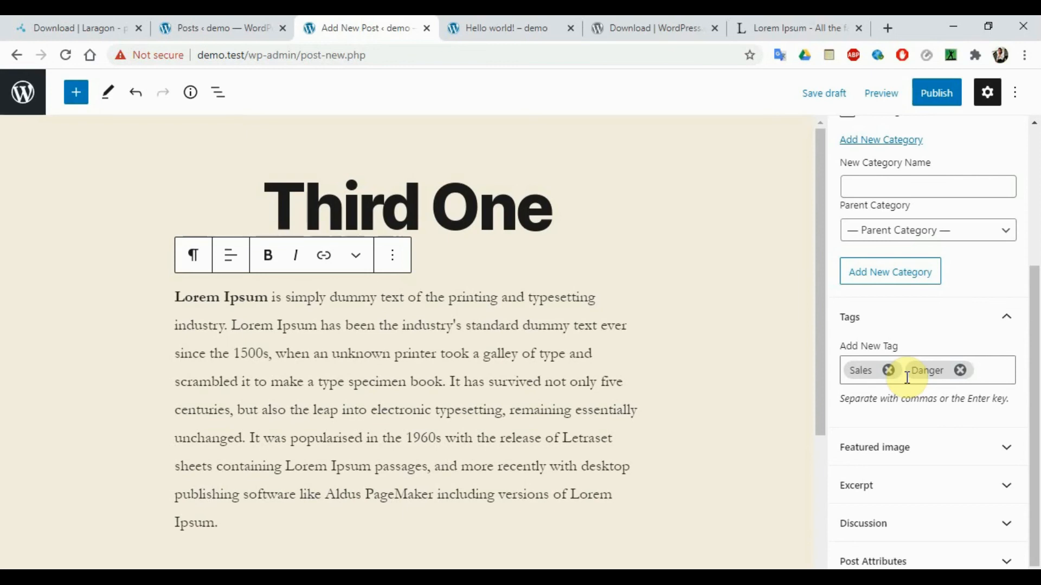
Set the kitchen photo from the media library as the post's featured image.
left_click(894, 449)
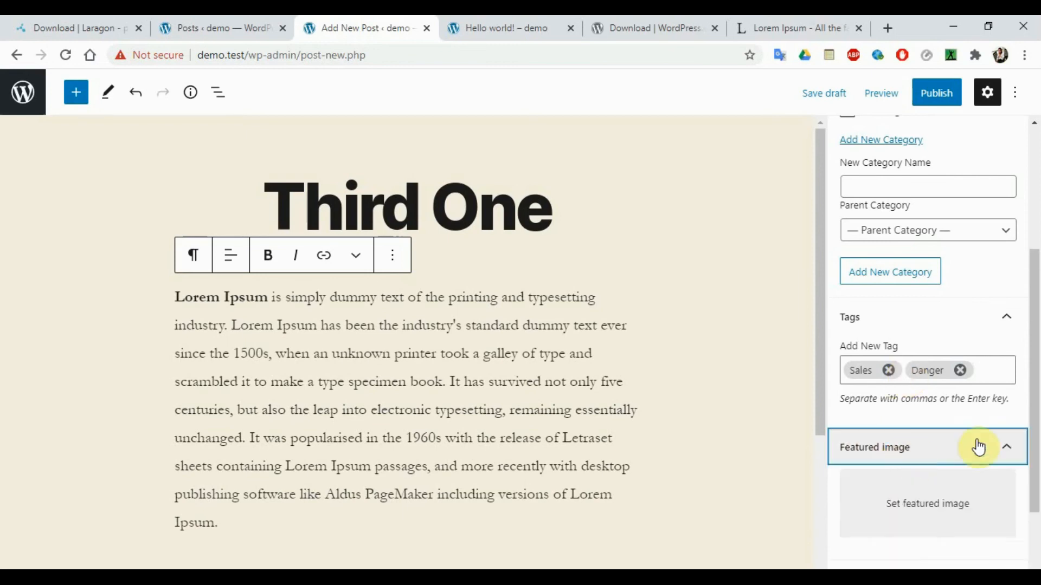
left_click(937, 500)
left_click(116, 303)
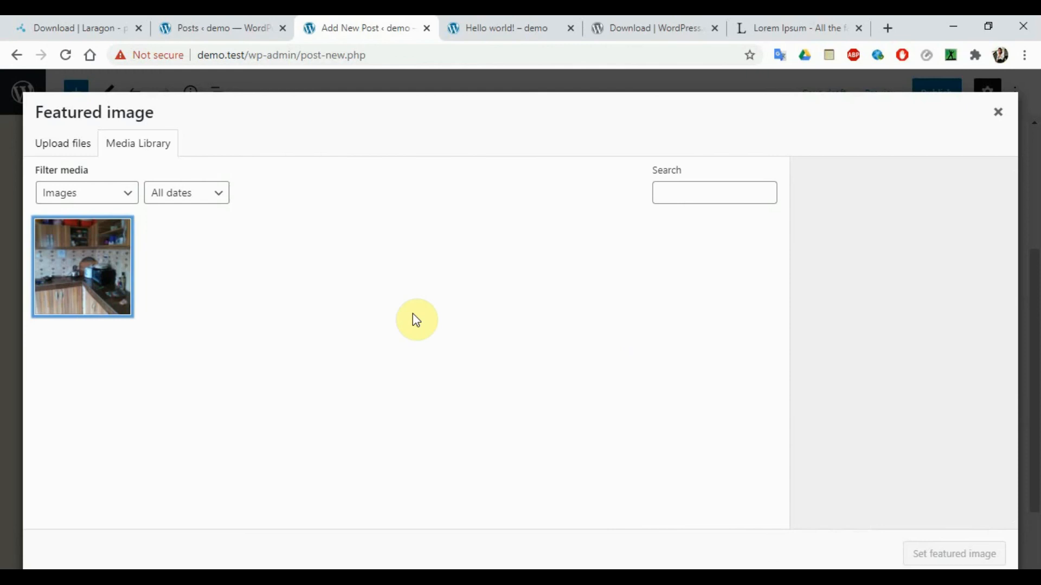
left_click(102, 265)
left_click(920, 553)
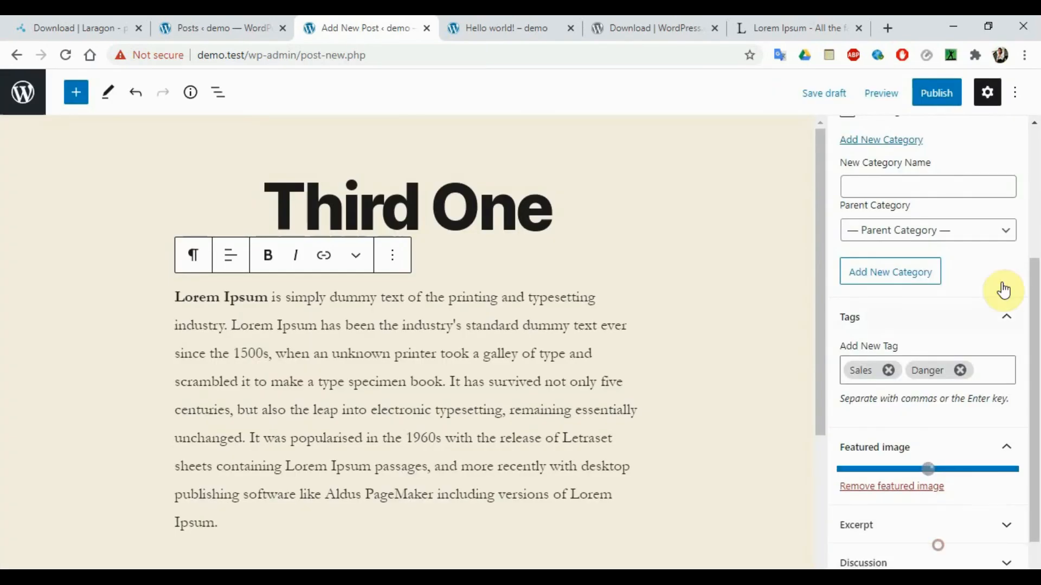
Look at the post's optional excerpt settings and collapse them again.
scroll(1033, 353, "down", 4)
left_click(884, 488)
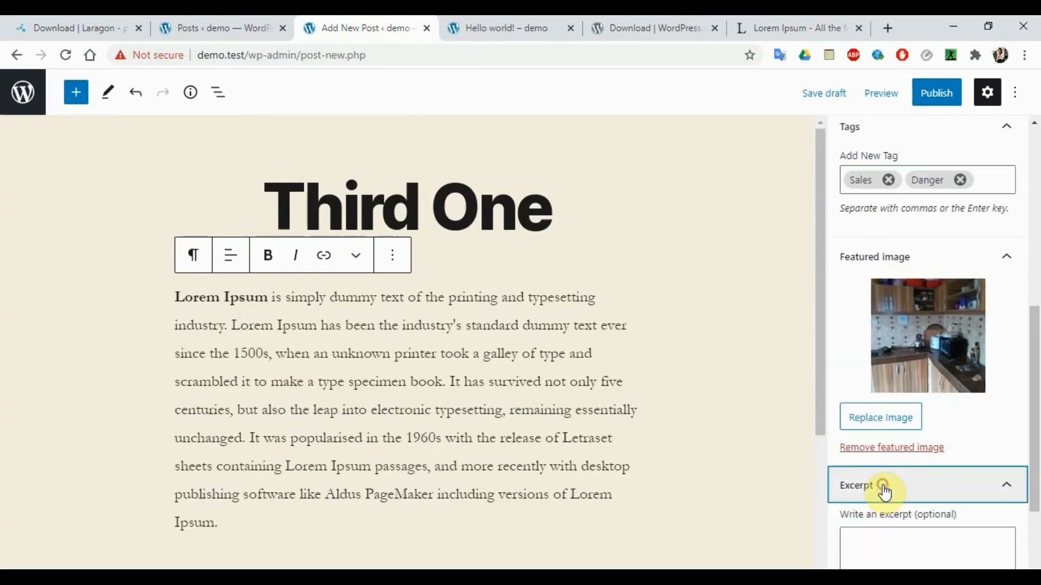
scroll(884, 491, "down", 2)
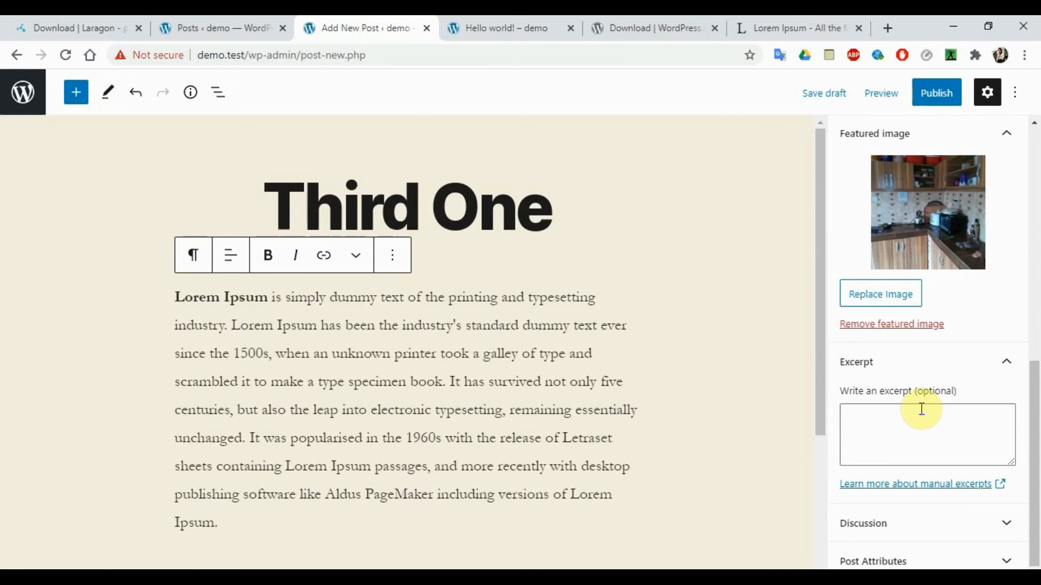
left_click(983, 374)
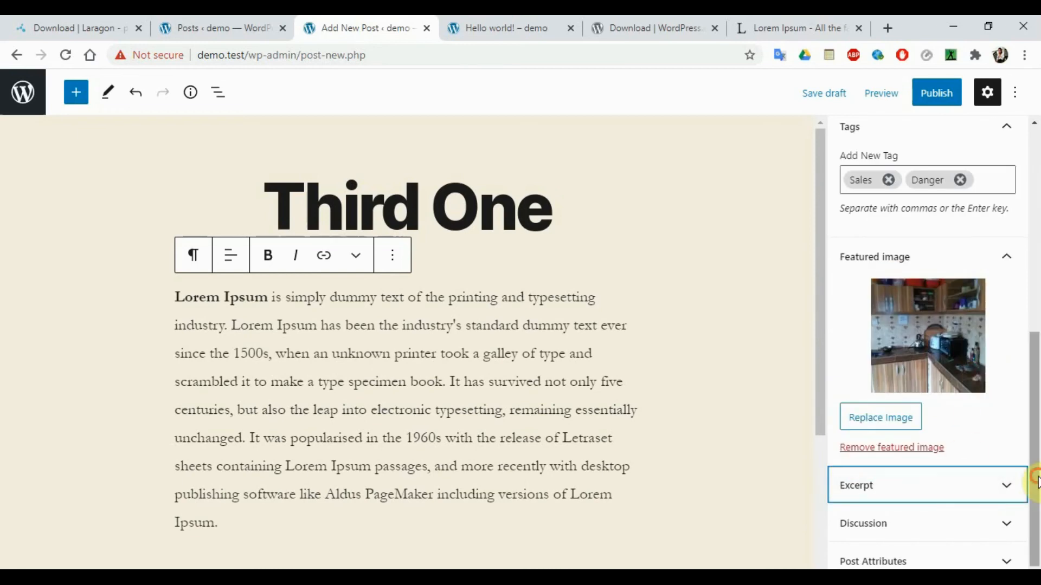
Collapse the finished post settings sections and examine the Discussion options and the available templates under Post Attributes.
left_click(1006, 259)
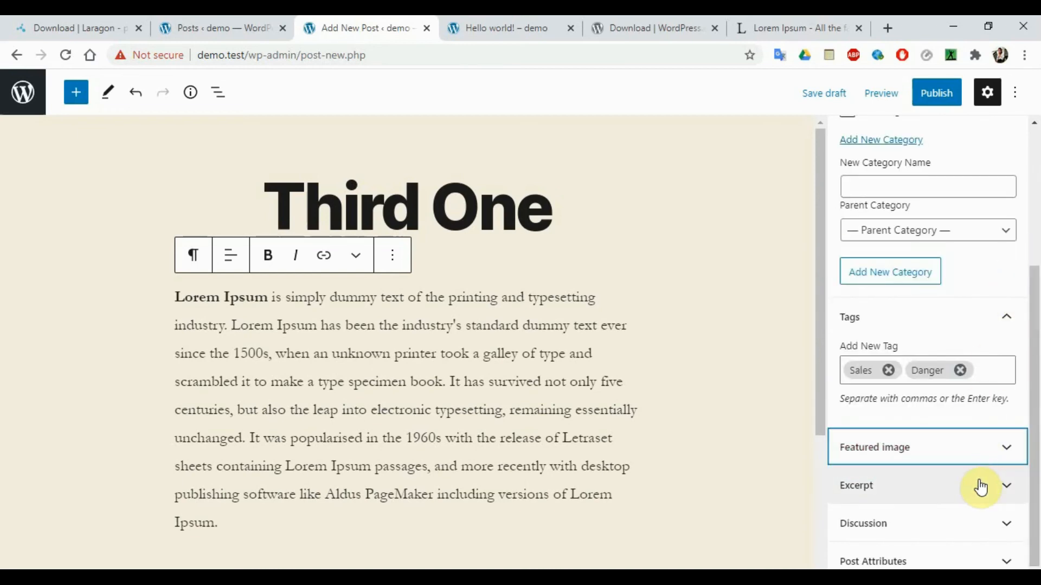
left_click(1005, 320)
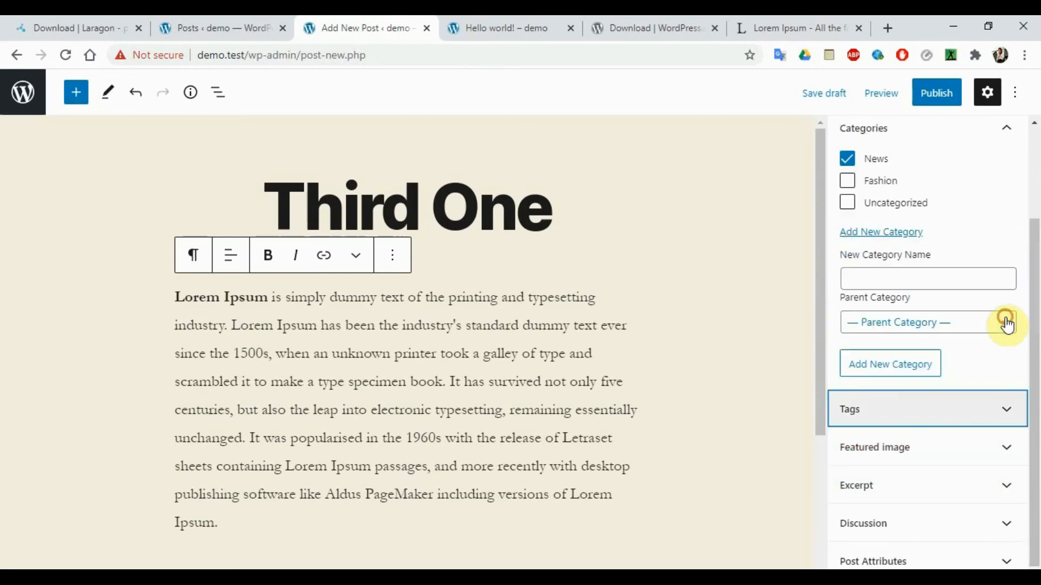
left_click(1008, 130)
left_click(978, 401)
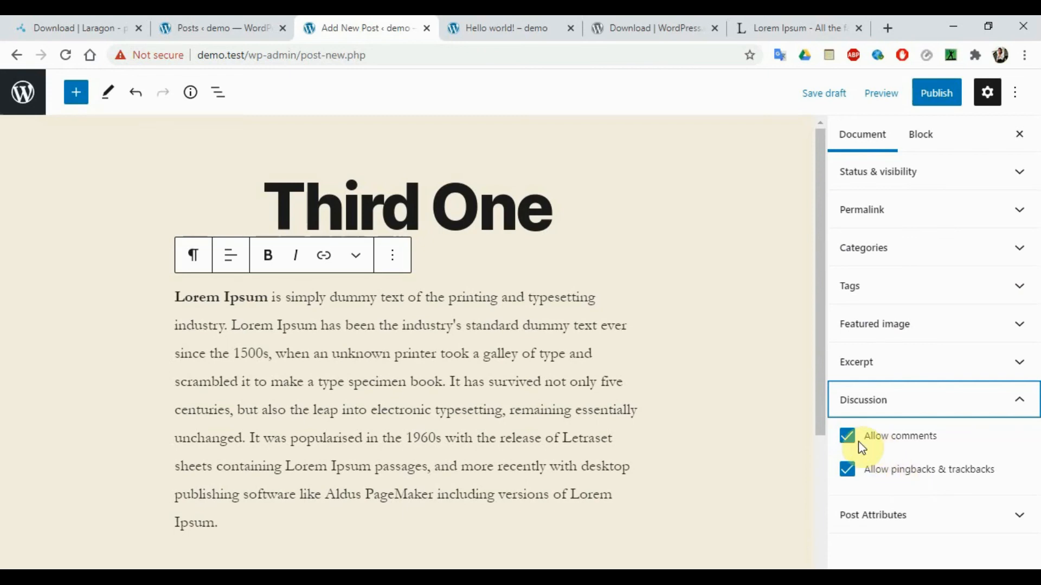
left_click(901, 515)
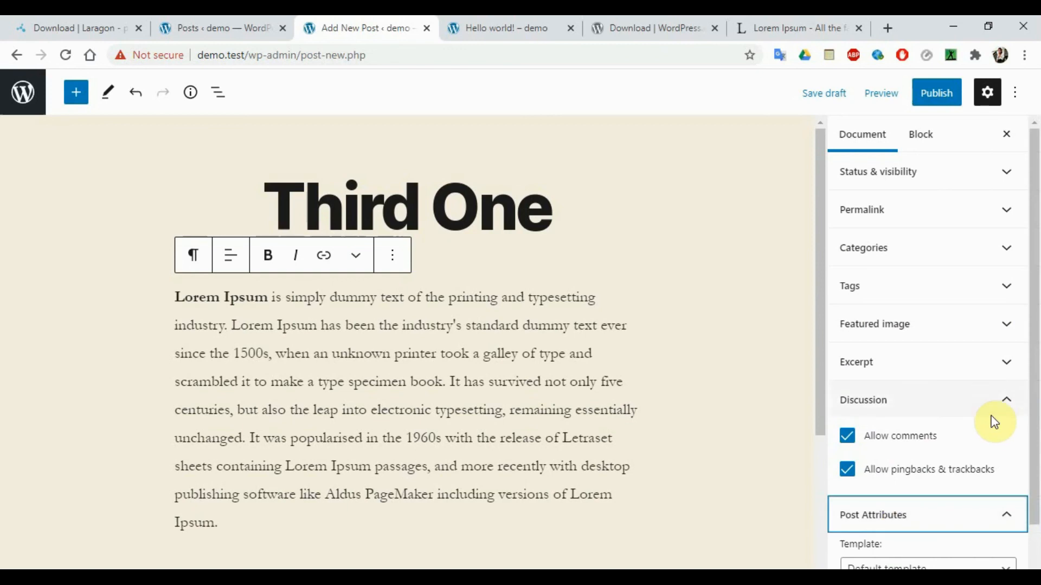
left_click(1007, 401)
left_click(897, 494)
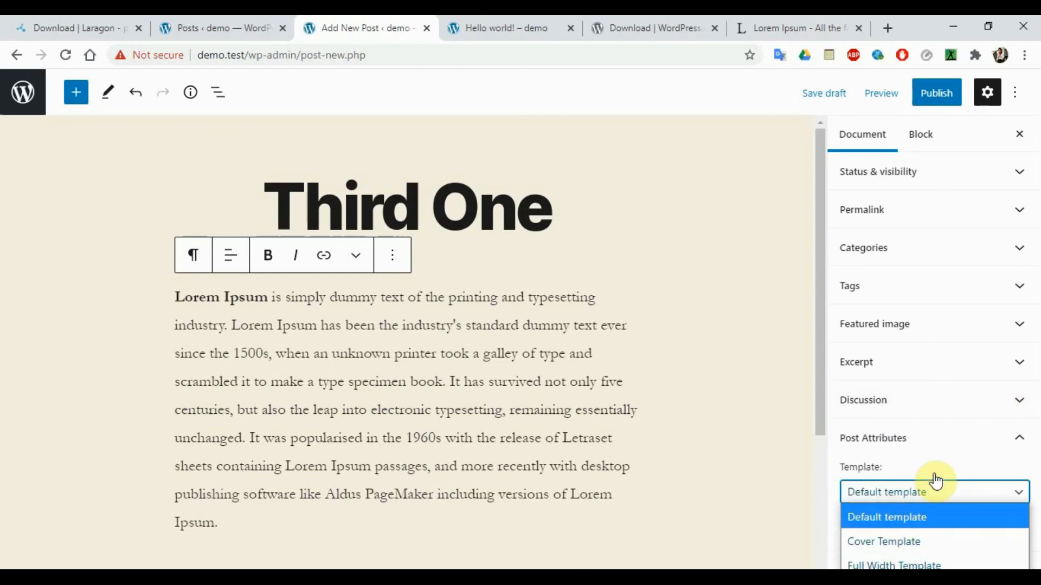
left_click(1018, 440)
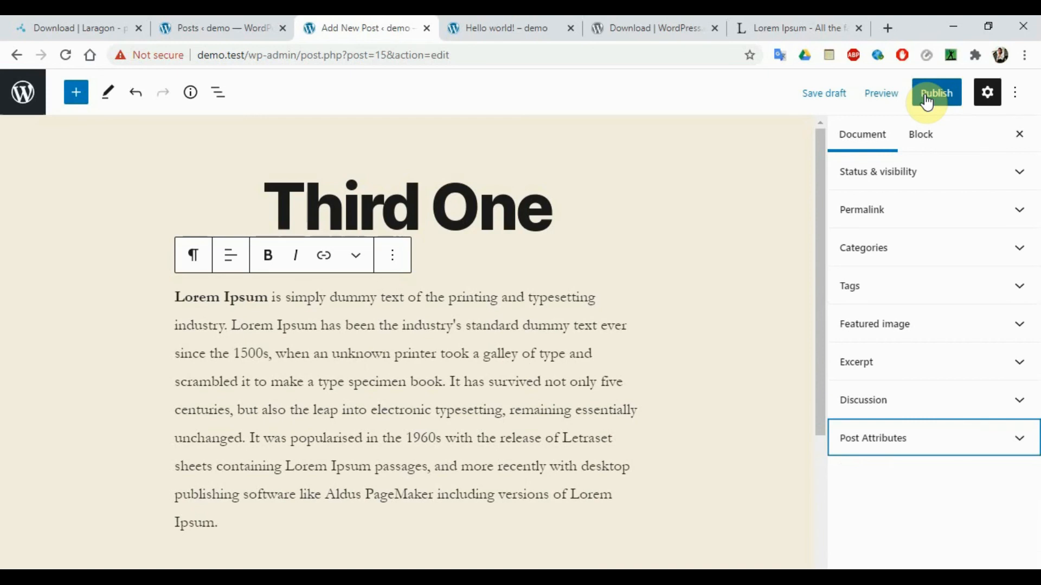
Publish the "Third One" post, confirming the pre-publish check.
left_click(927, 99)
left_click(926, 102)
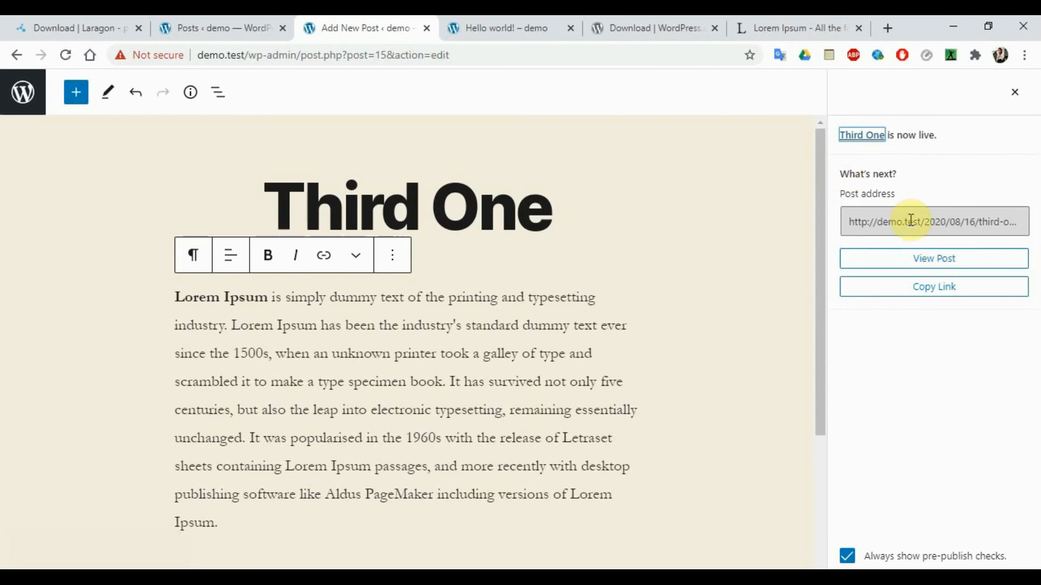
left_click(600, 301)
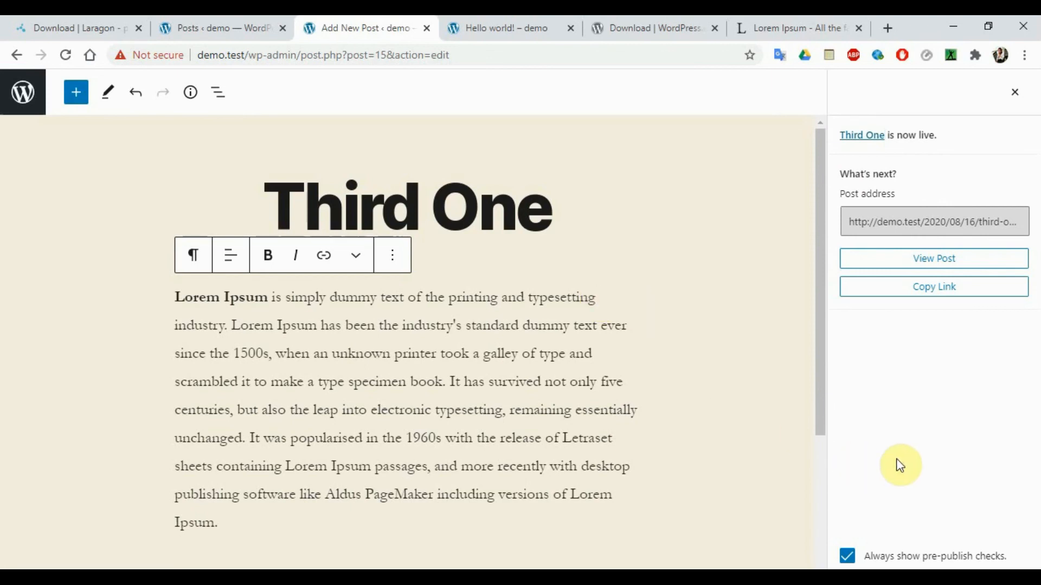
View the published "Third One" post in its own browser tab and compare its layout with the "Hello world!" post.
right_click(937, 264)
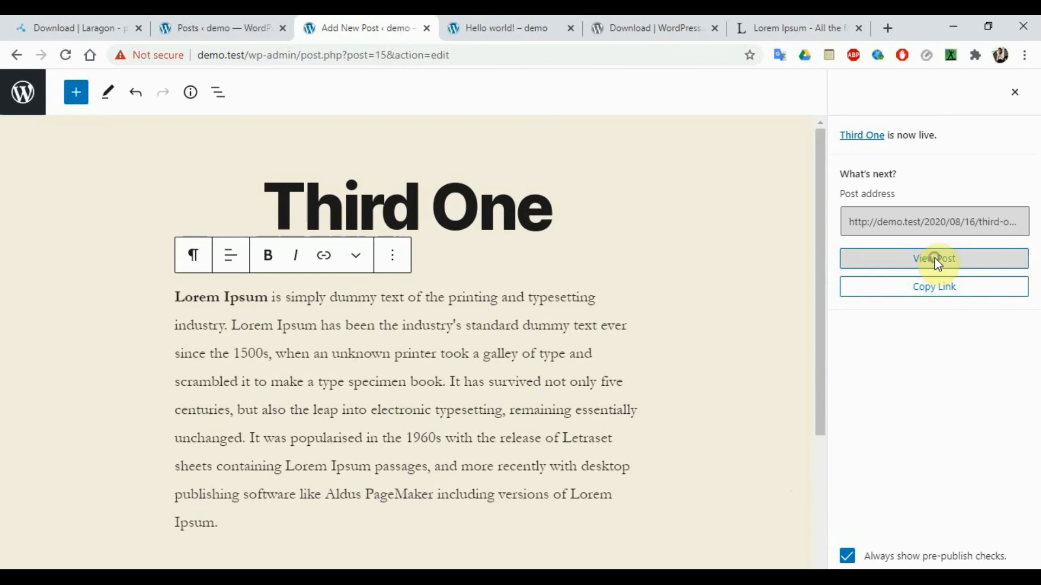
left_click(929, 269)
left_click(564, 25)
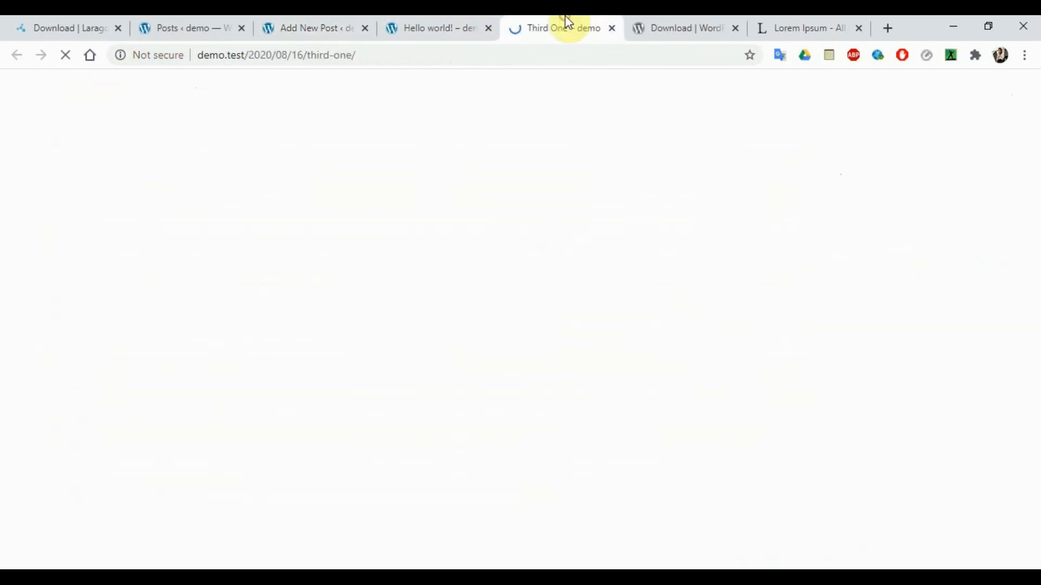
left_click_drag(1035, 124, 1037, 252)
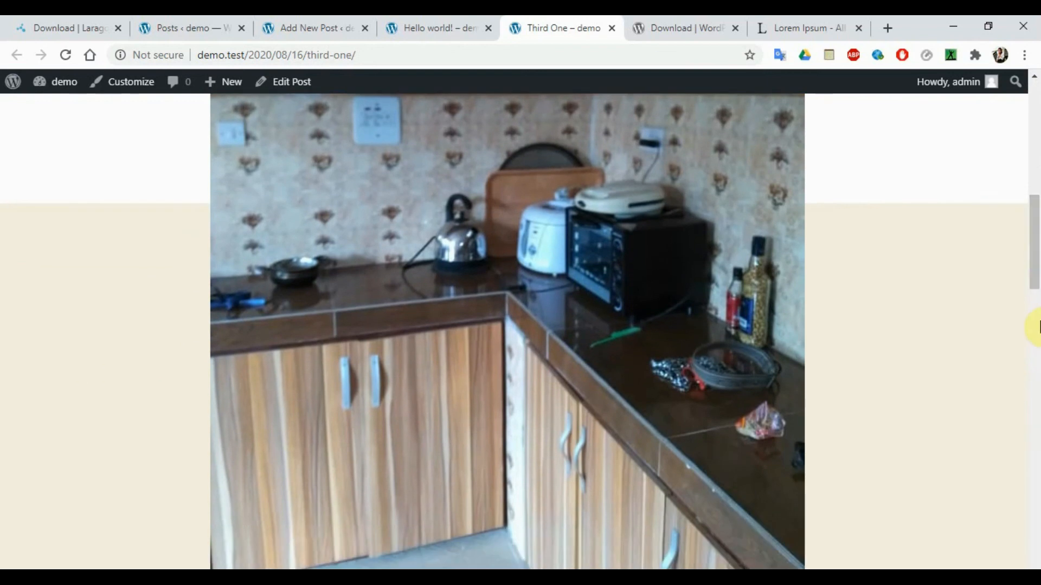
left_click(1039, 327)
left_click_drag(1039, 327, 1037, 120)
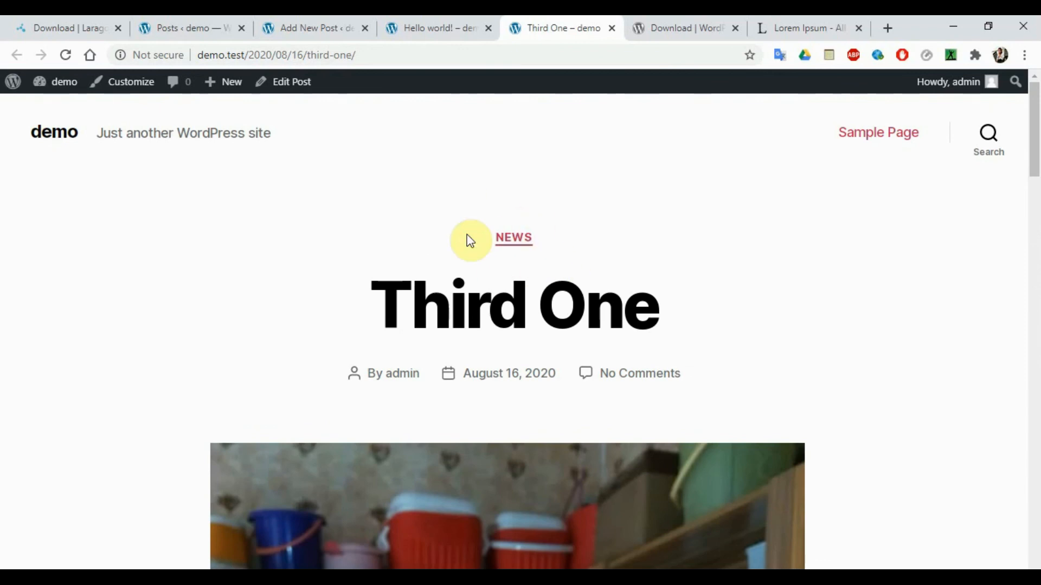
left_click(458, 25)
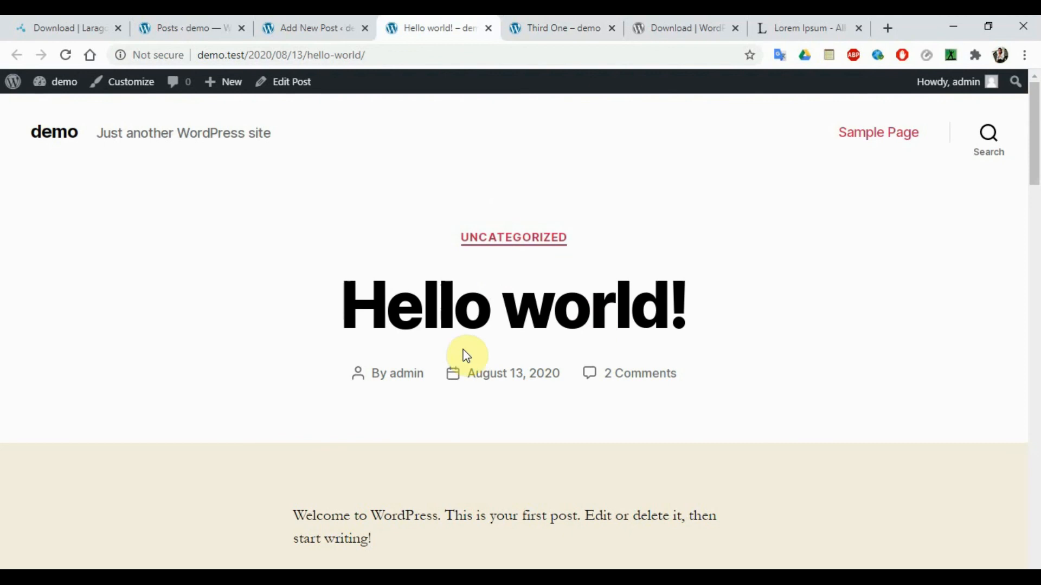
left_click(538, 17)
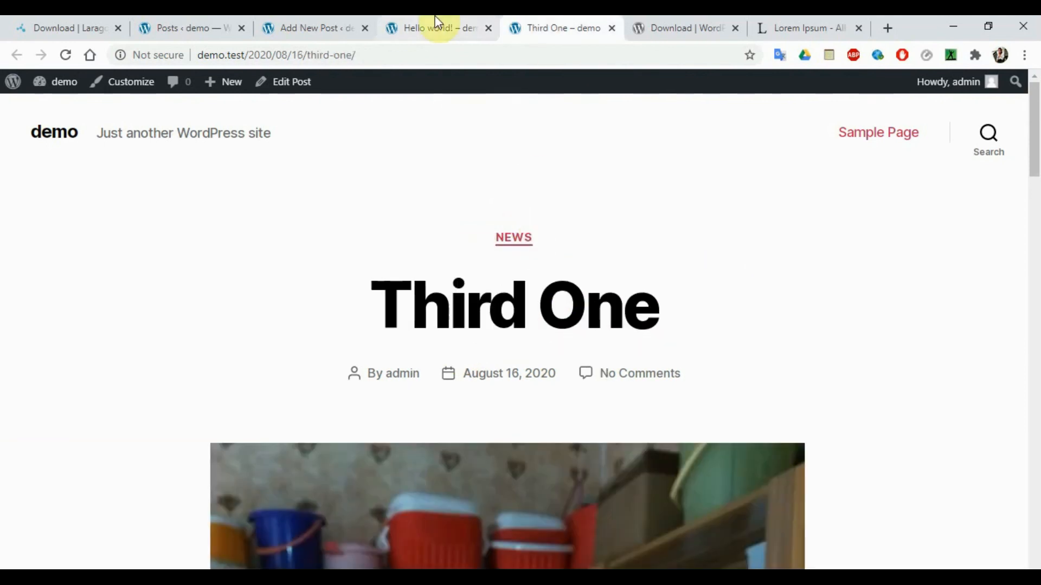
Create a category named Politics on the site's Categories page, using Politics as its slug and no parent.
left_click(321, 17)
left_click(231, 18)
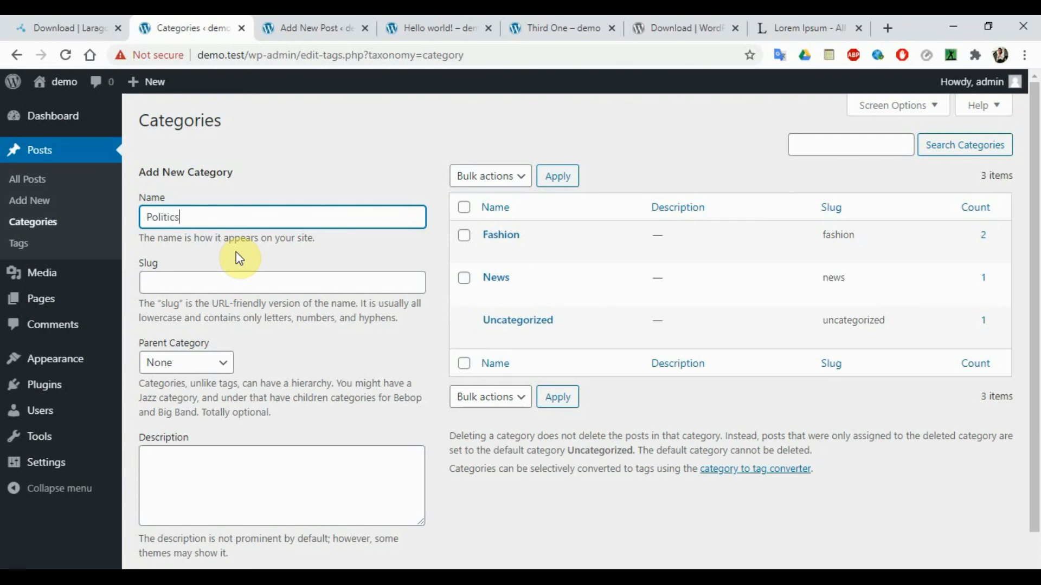
double_click(187, 219)
key("ctrl+c")
left_click(181, 277)
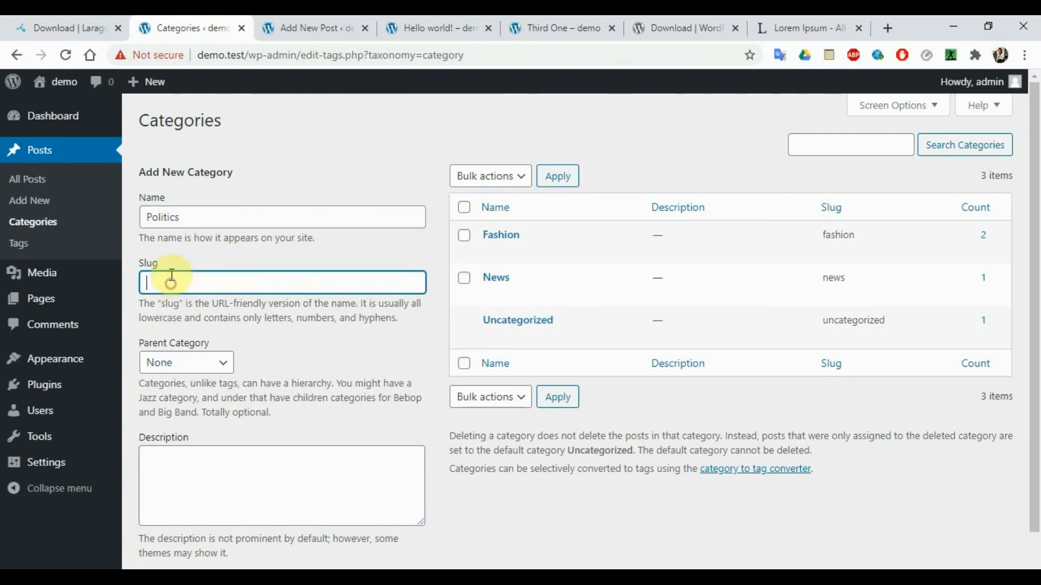
key("ctrl+v")
left_click(187, 572)
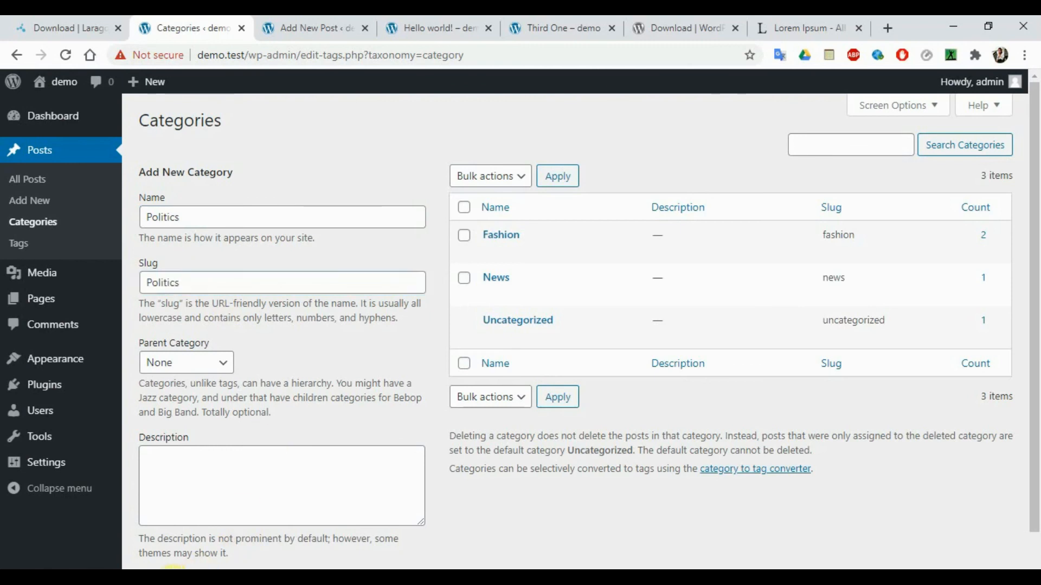
mouse_move(493, 237)
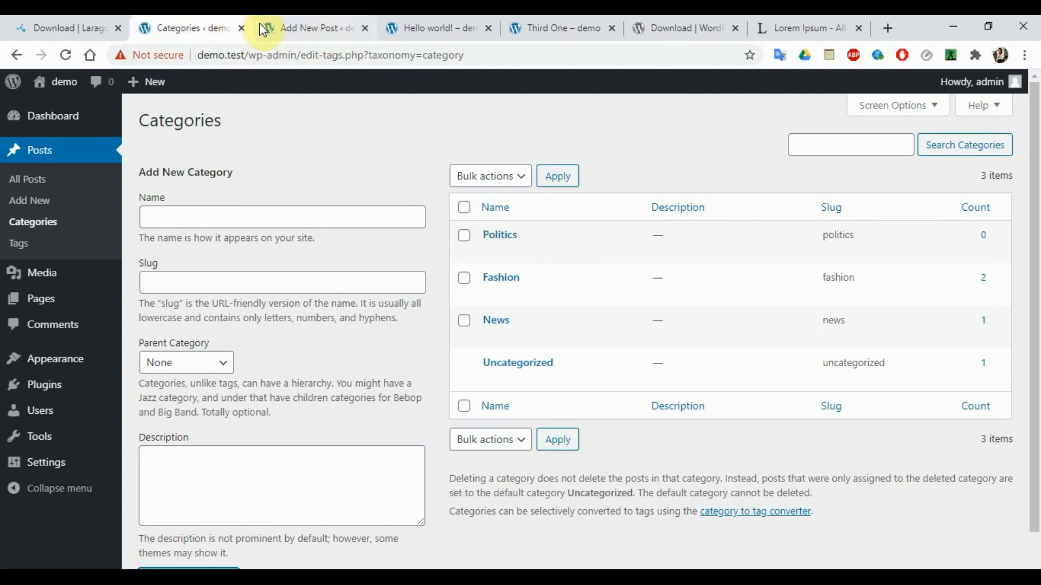
Open the site's Tags page and examine the existing tags alongside the published post.
left_click(51, 245)
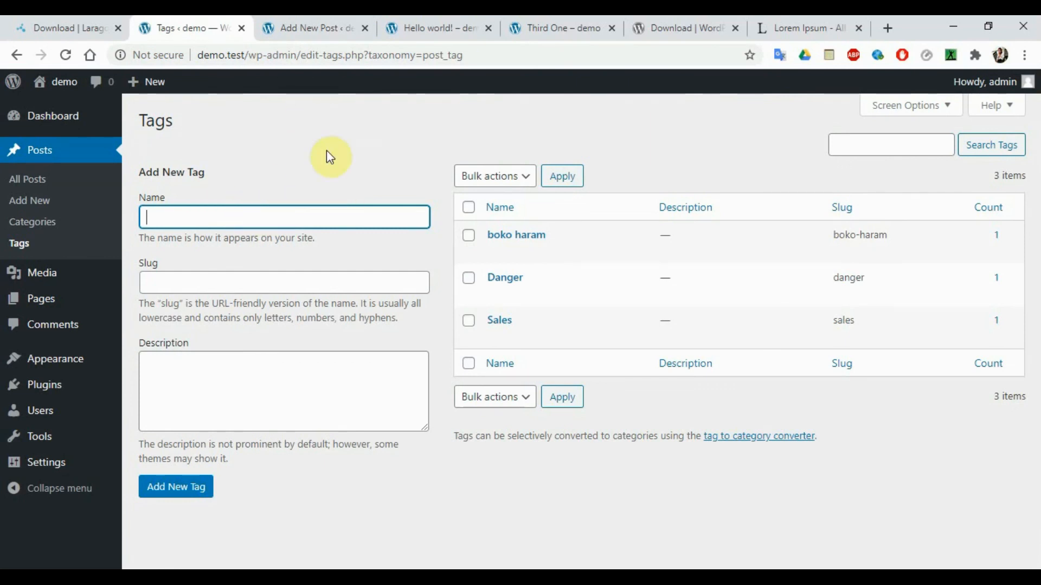
mouse_move(486, 290)
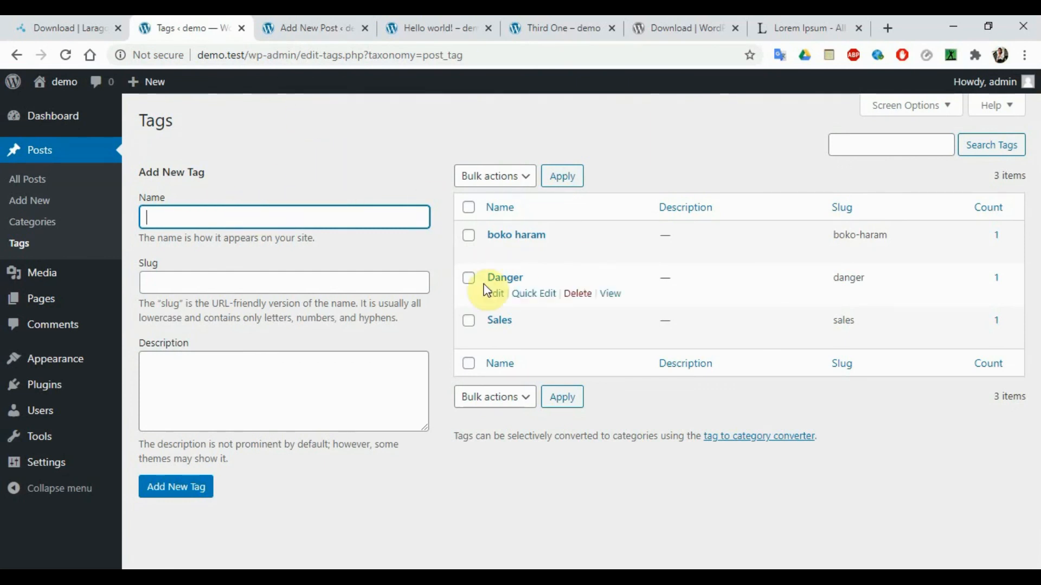
left_click(324, 25)
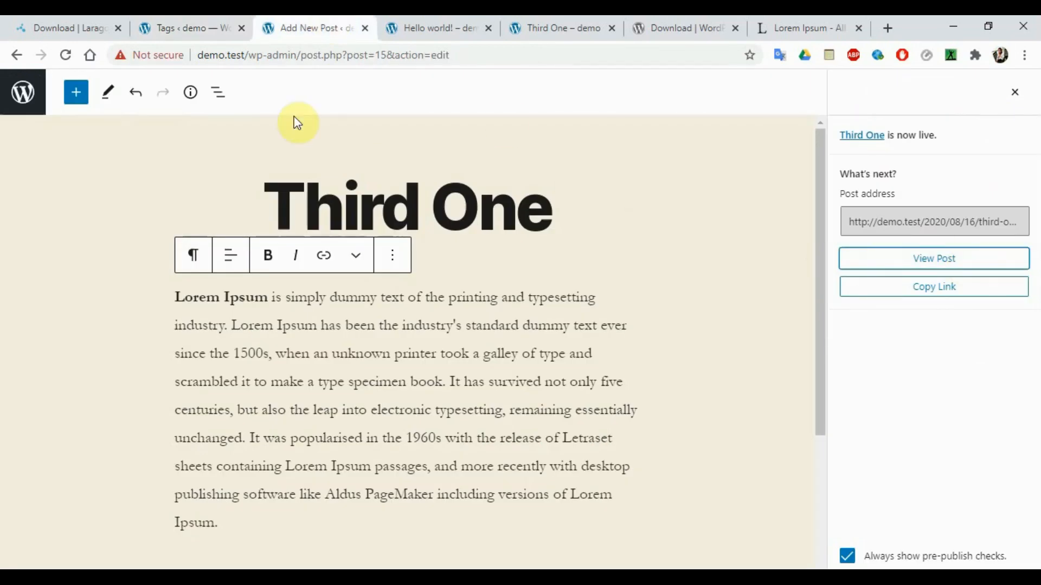
left_click(210, 16)
Open a new blank post and look up existing tags matching "bo" and "dange" in its tag settings.
left_click(34, 200)
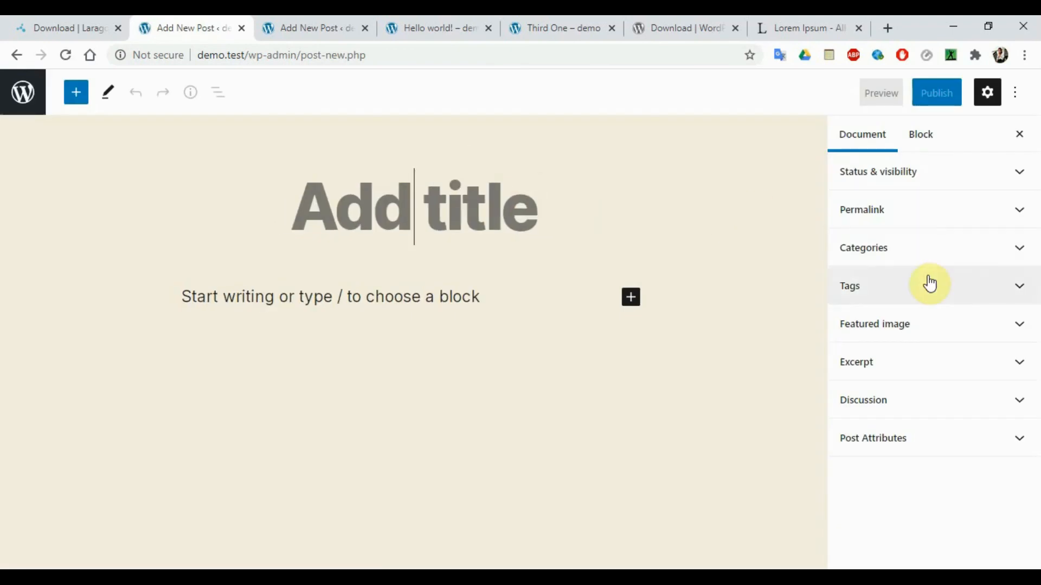
left_click(927, 283)
left_click(923, 336)
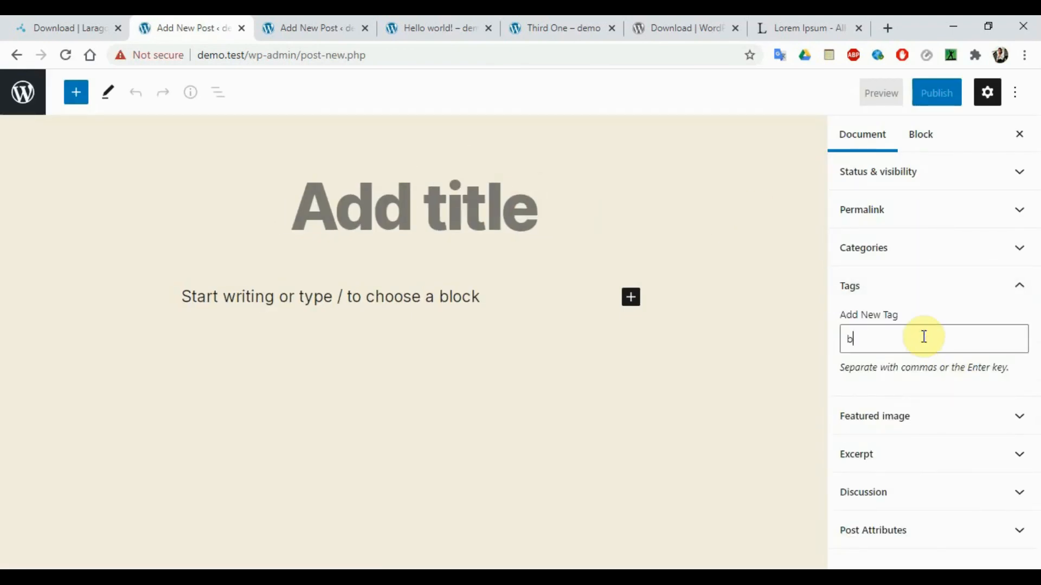
type("bo")
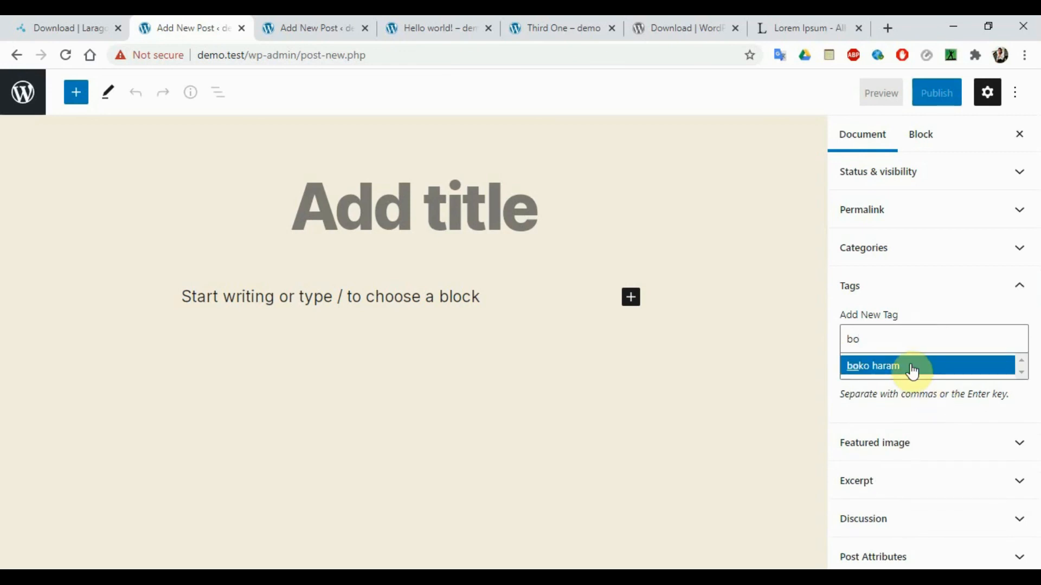
key("BackSpace")
key("BackSpace")
type("dange")
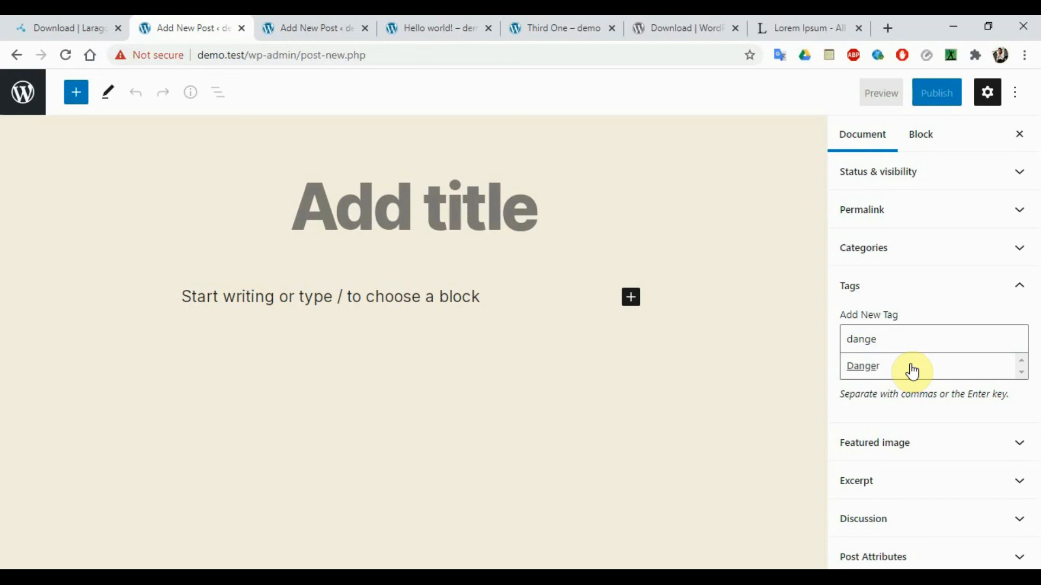
Try adding the tag "thanks" to the blank post, remove it again and return to the Tags page.
left_click(912, 370)
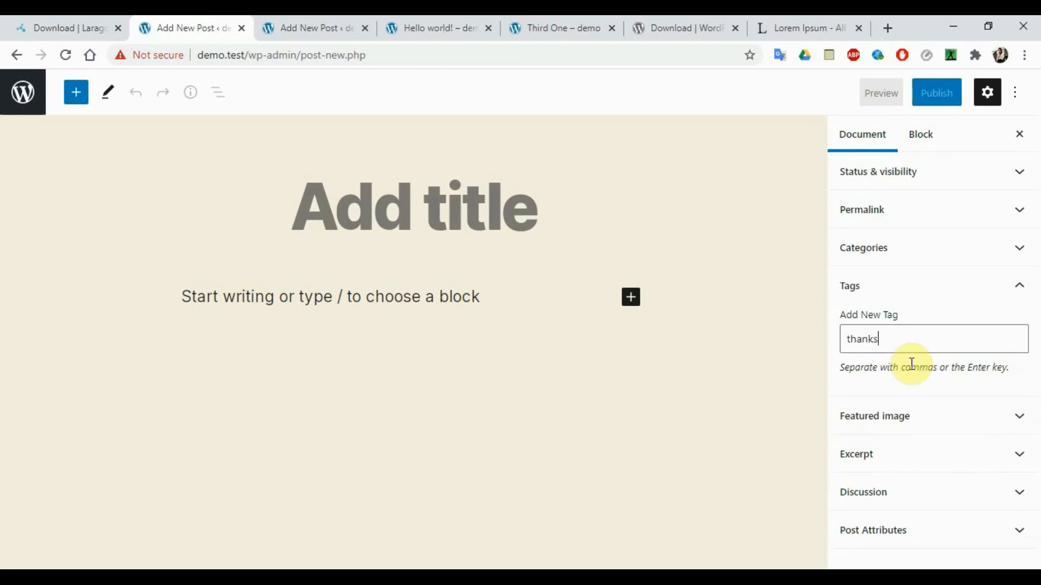
key("Return")
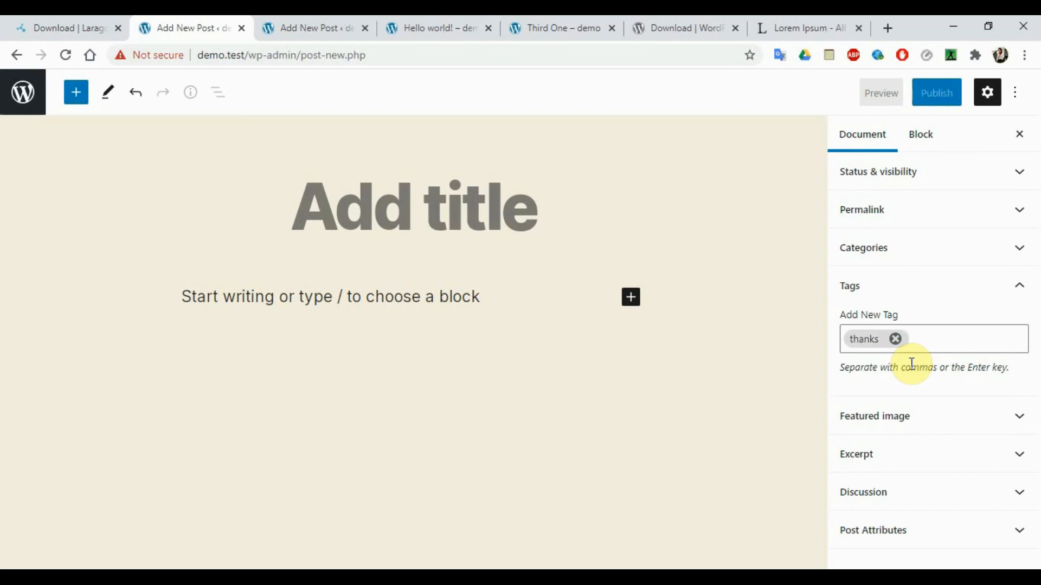
triple_click(886, 372)
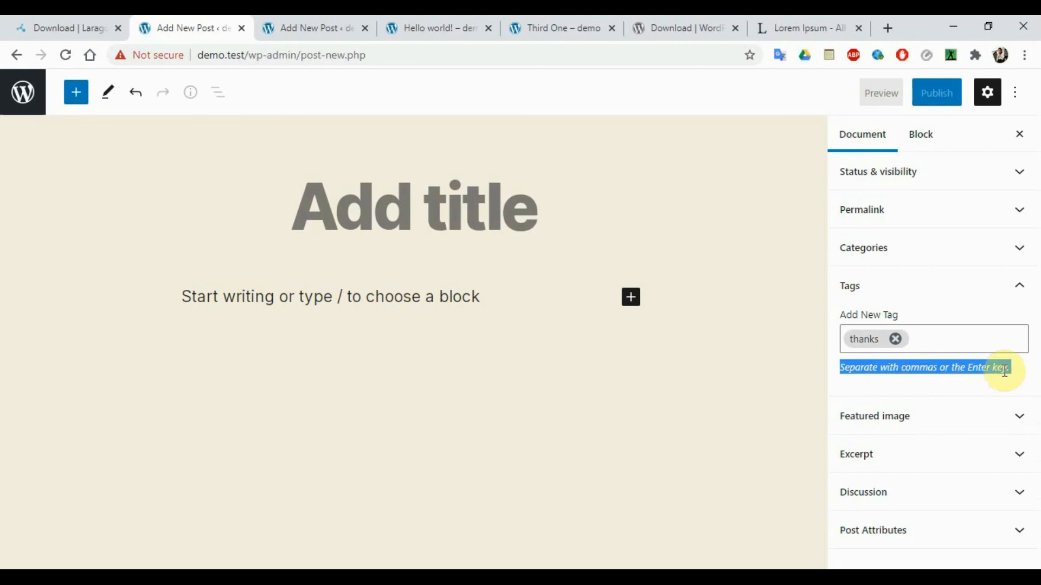
left_click(896, 340)
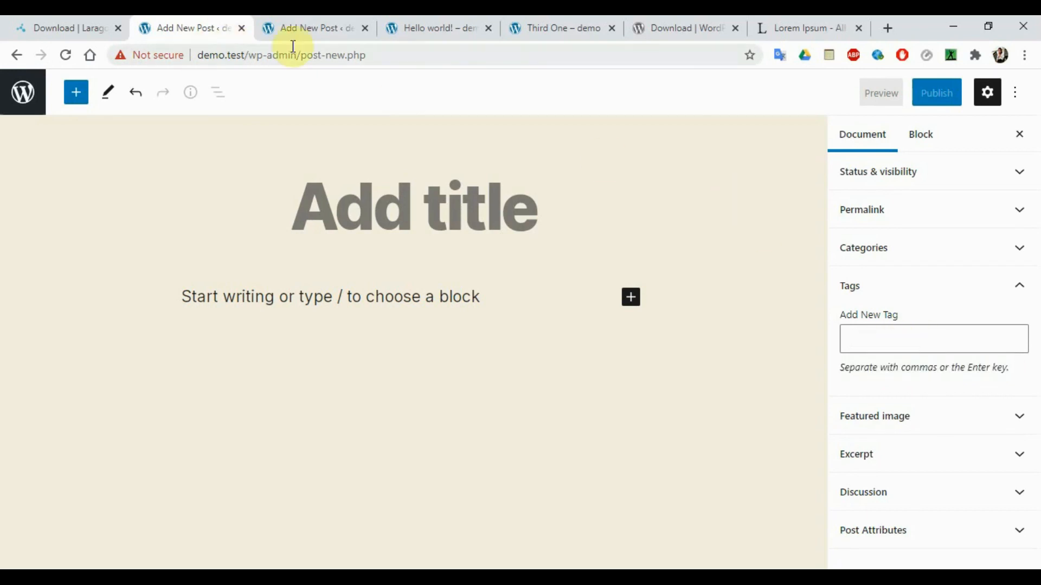
left_click(22, 54)
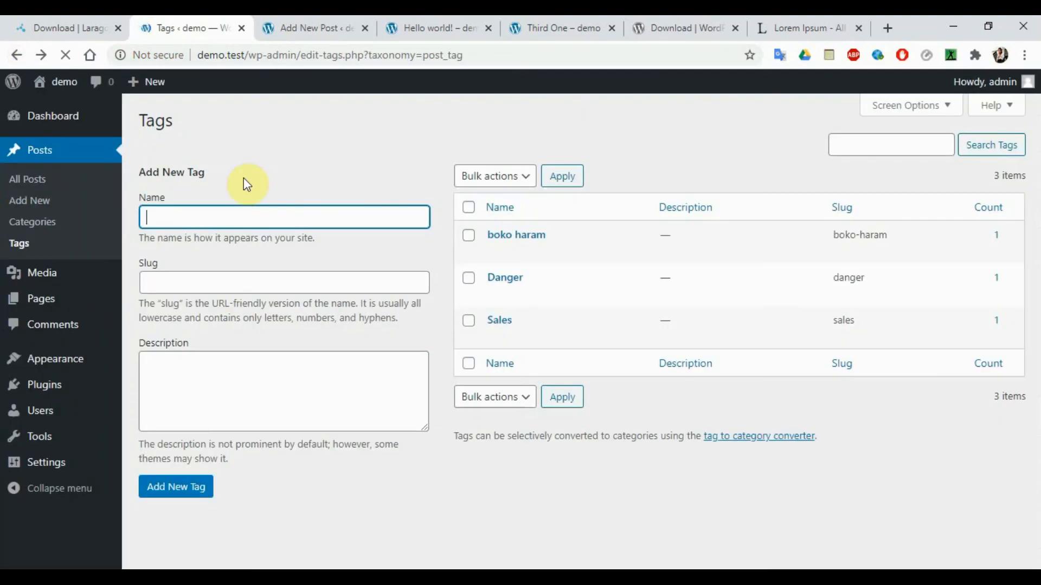
Examine the site's list of pages, including the Privacy Policy draft, and view the published Sample Page on the site.
left_click(73, 304)
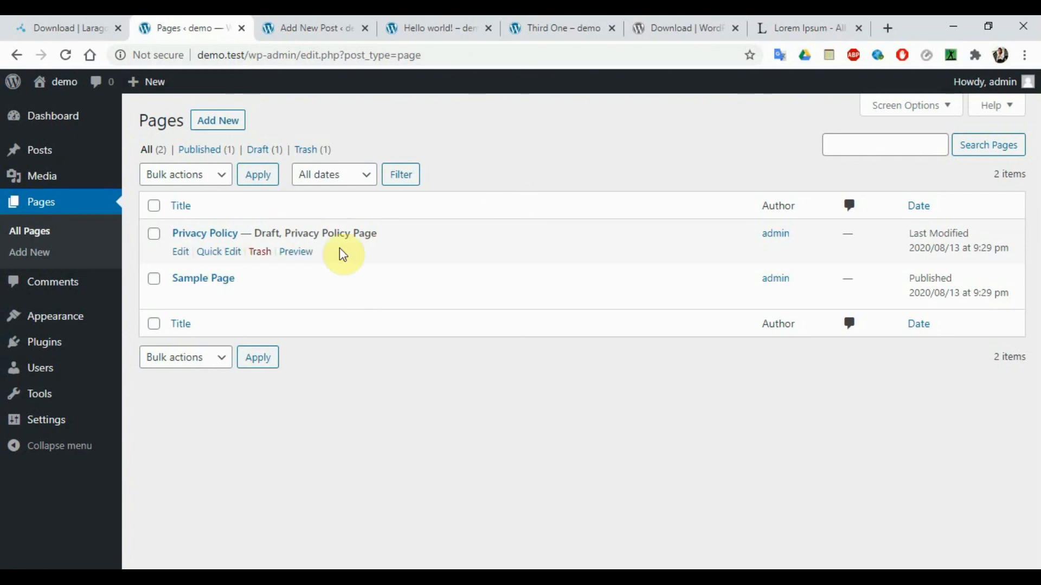
double_click(268, 234)
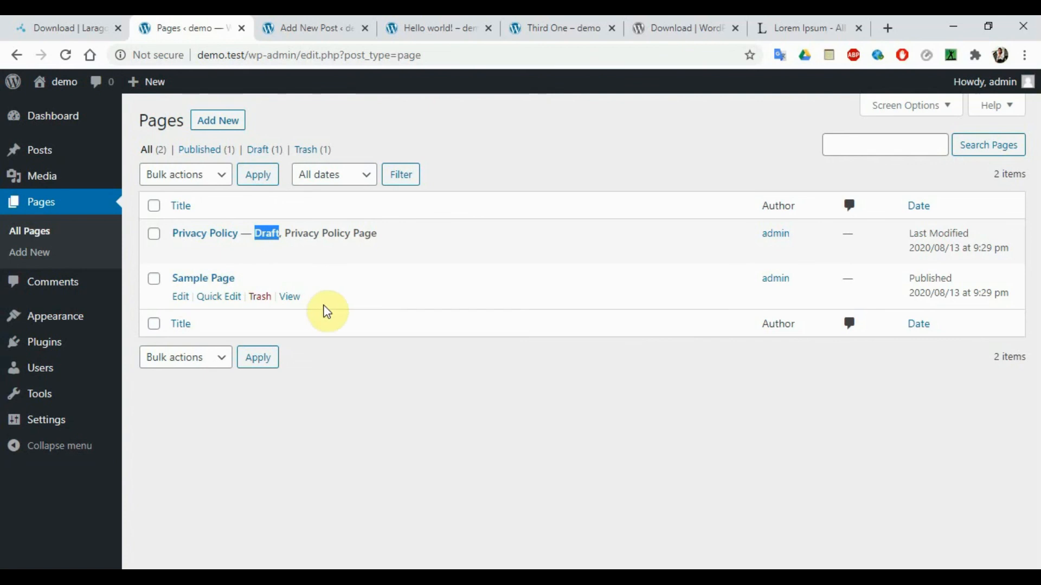
left_click(426, 25)
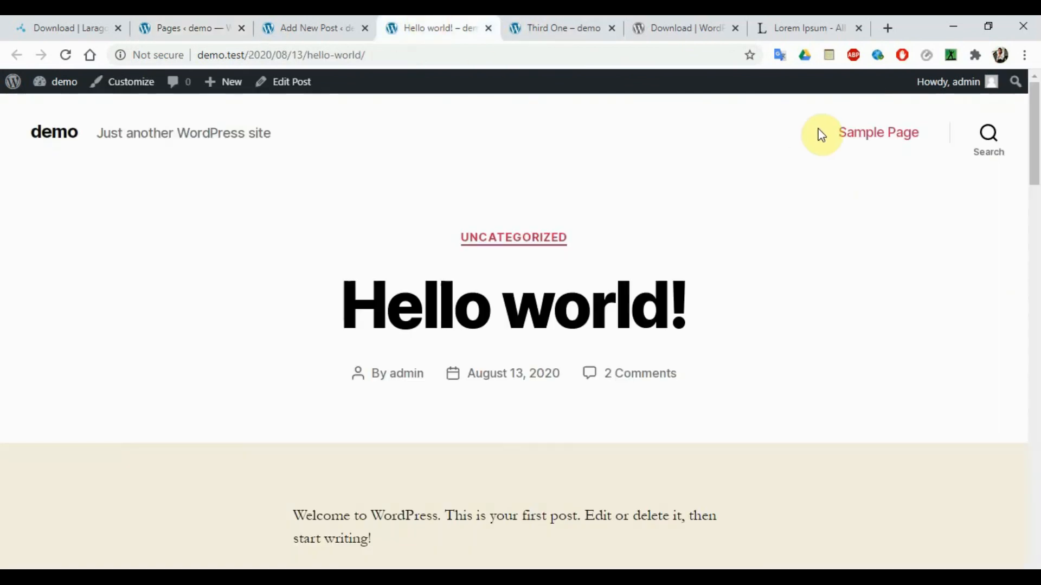
left_click(874, 140)
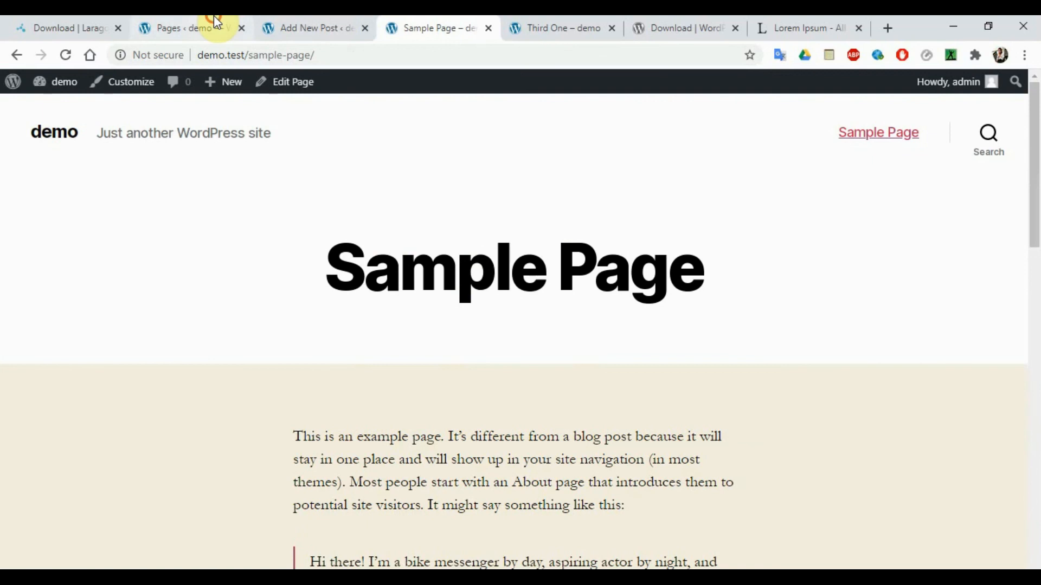
Return to the site's pages list, create a new page and title it "New Page".
left_click(213, 26)
left_click(212, 124)
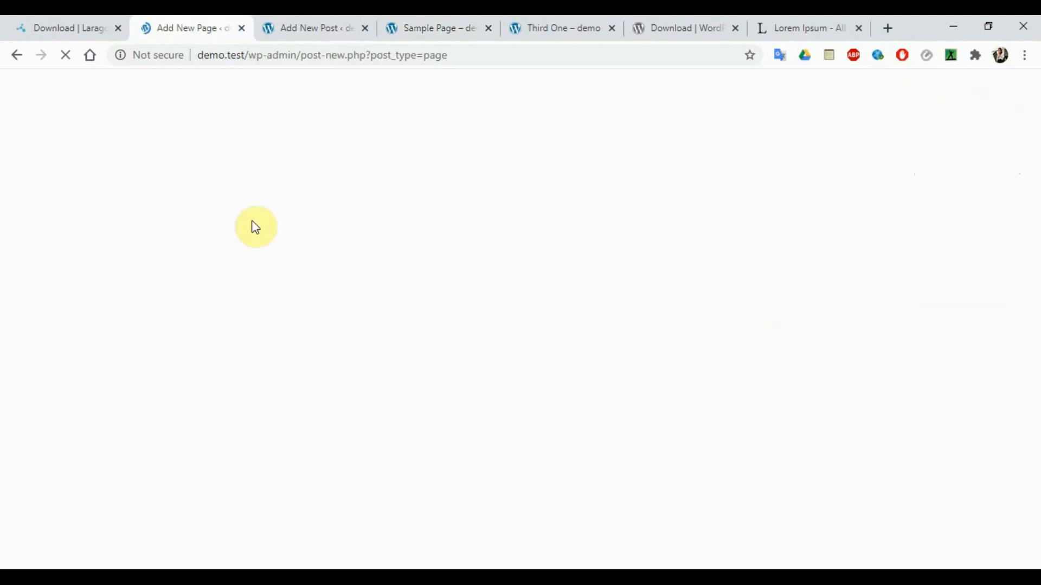
type("New")
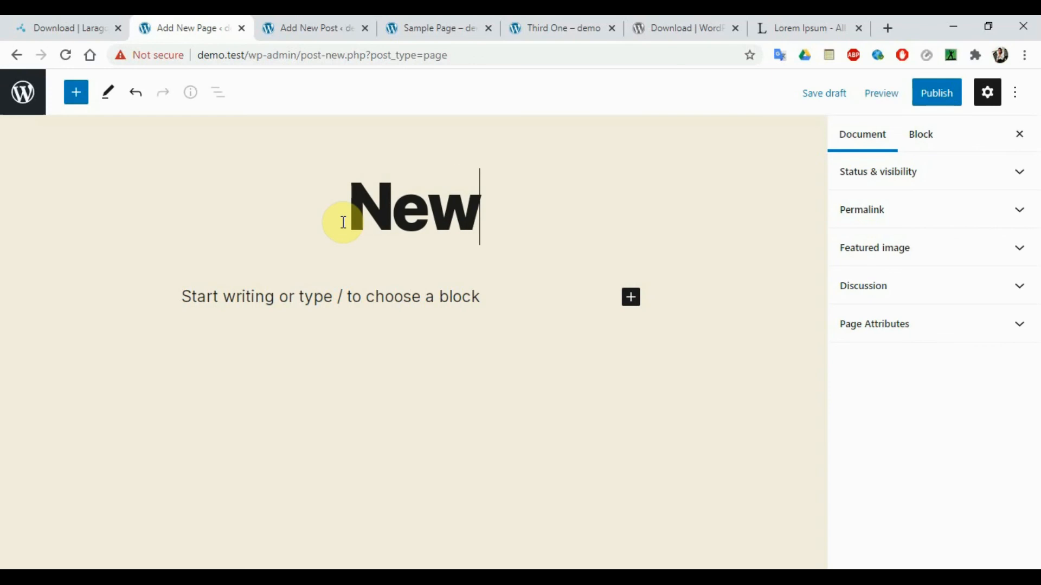
type(" p")
key("BackSpace")
type("pAGE")
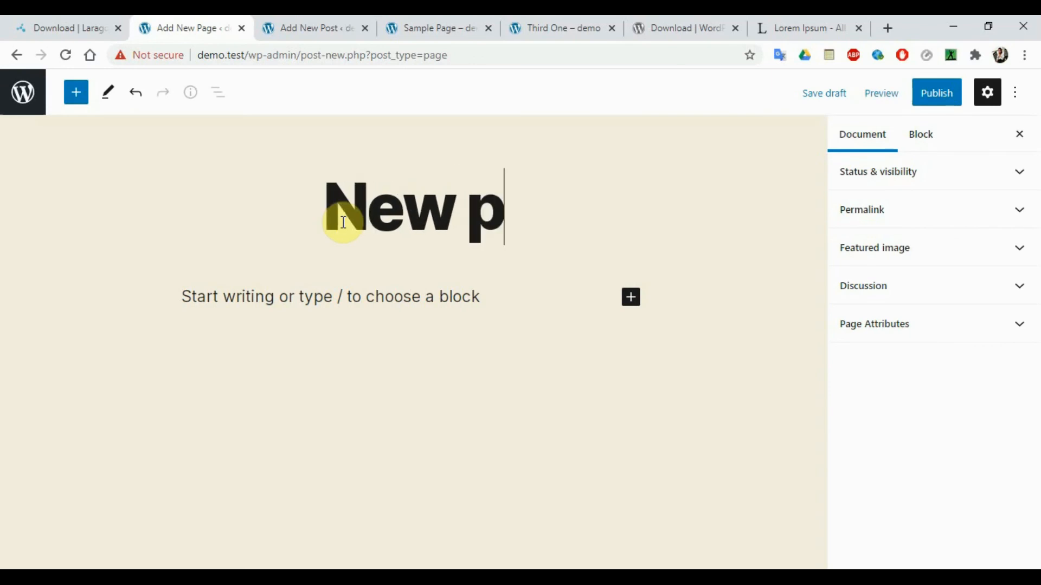
key("BackSpace")
key("BackSpace")
key("BackSpace")
key("BackSpace")
type("Page")
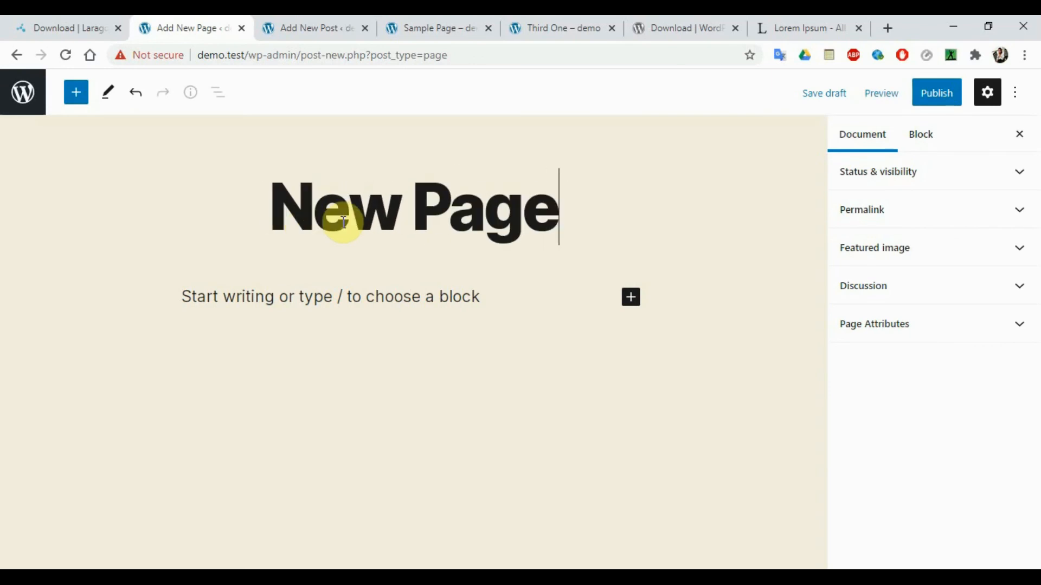
Fill the page body with the previously copied Lorem Ipsum paragraph.
left_click(282, 286)
type("Politics")
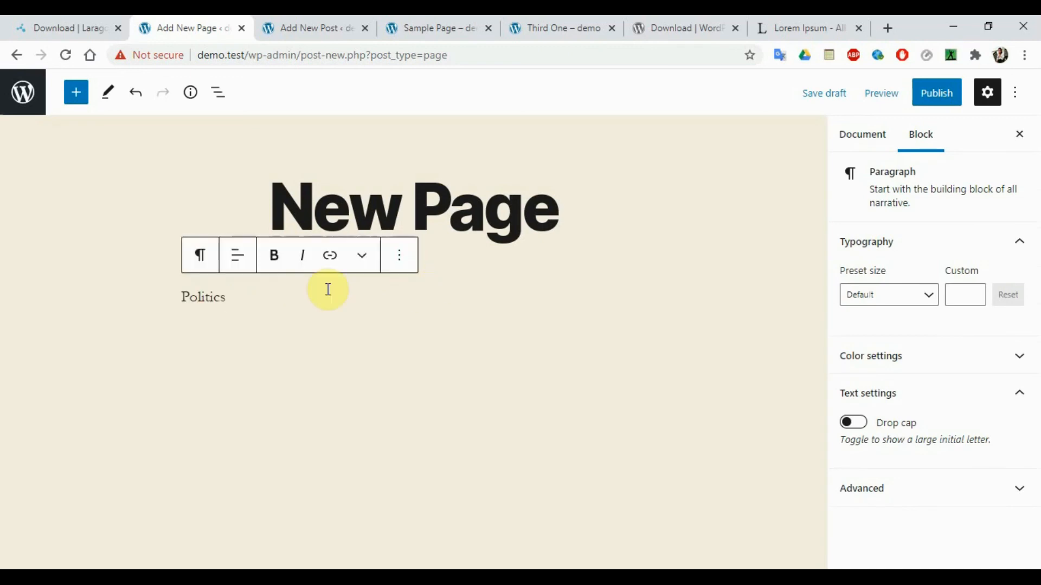
key("ctrl+z")
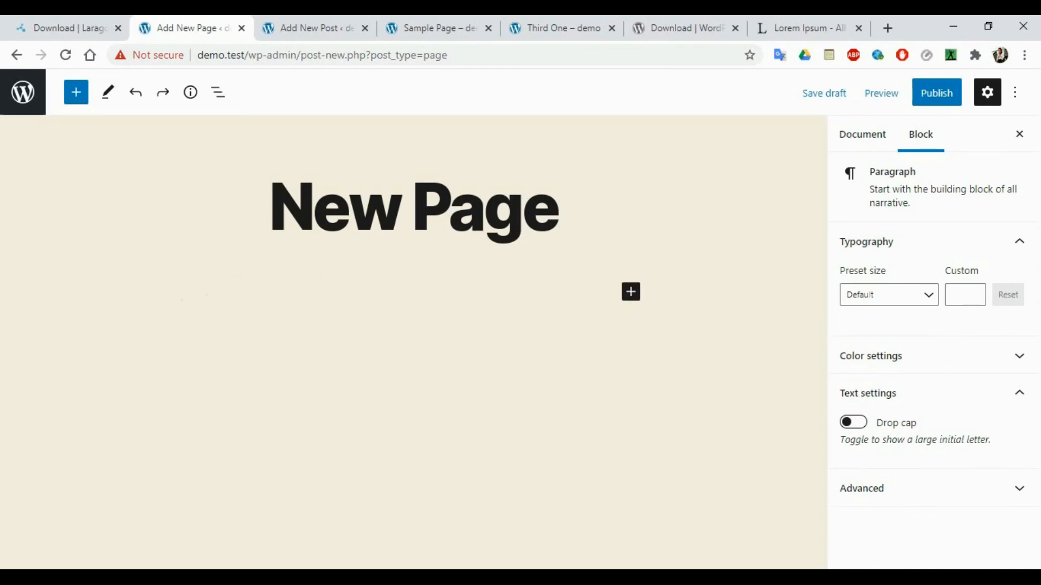
key("ctrl+grave")
double_click(531, 237)
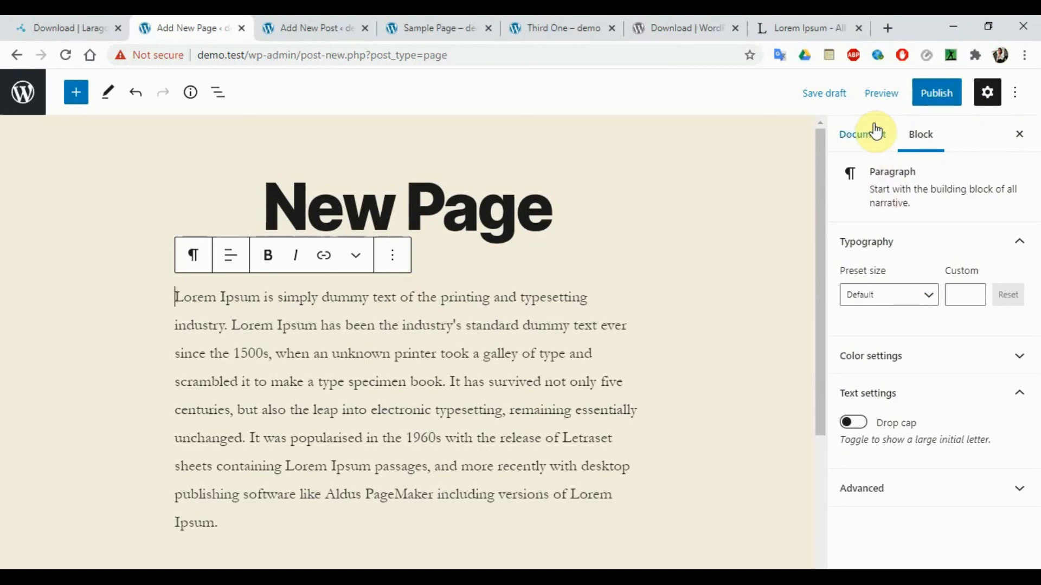
Set the Lorem Ipsum paragraph's text color to red and its background color to black.
left_click(935, 354)
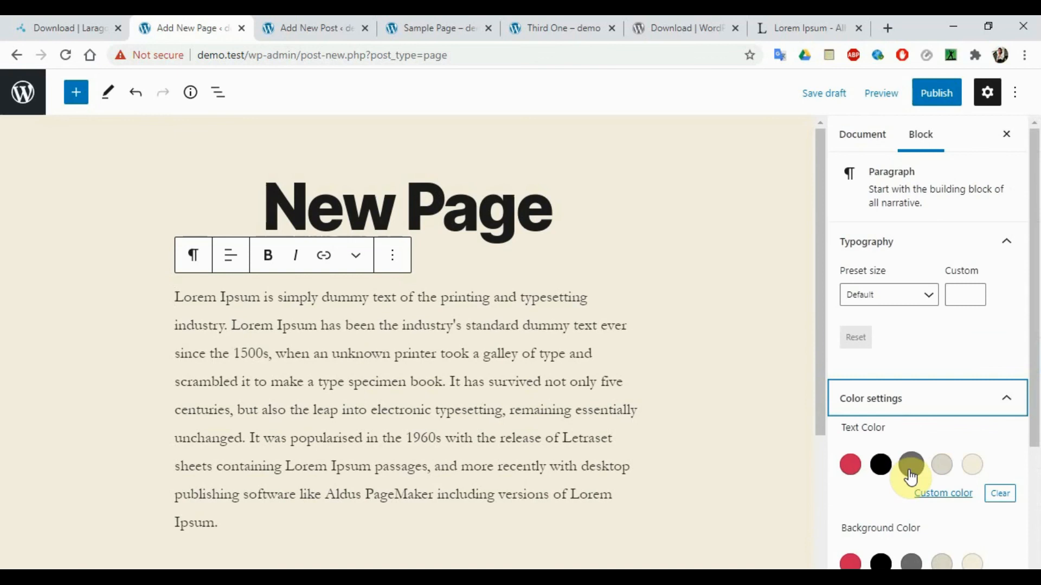
left_click(850, 465)
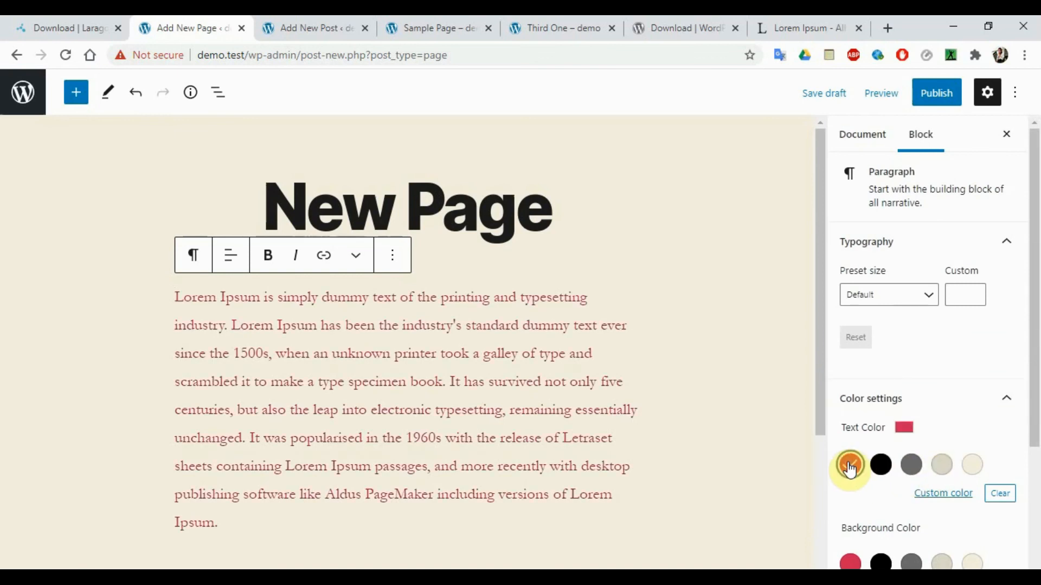
left_click(887, 562)
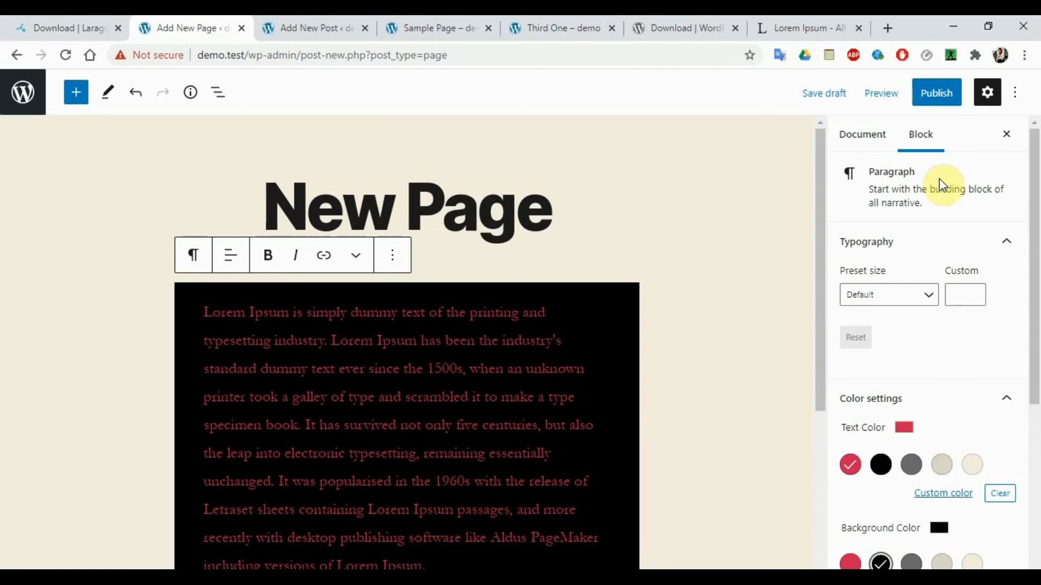
Examine the page's publish date, visibility options and permalink settings in the document settings.
left_click(870, 139)
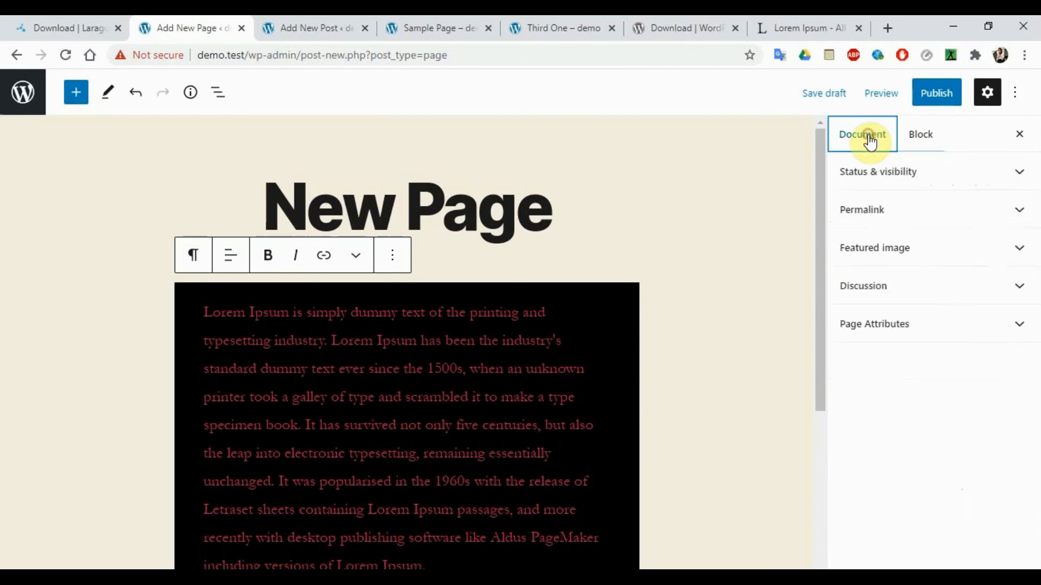
left_click(900, 174)
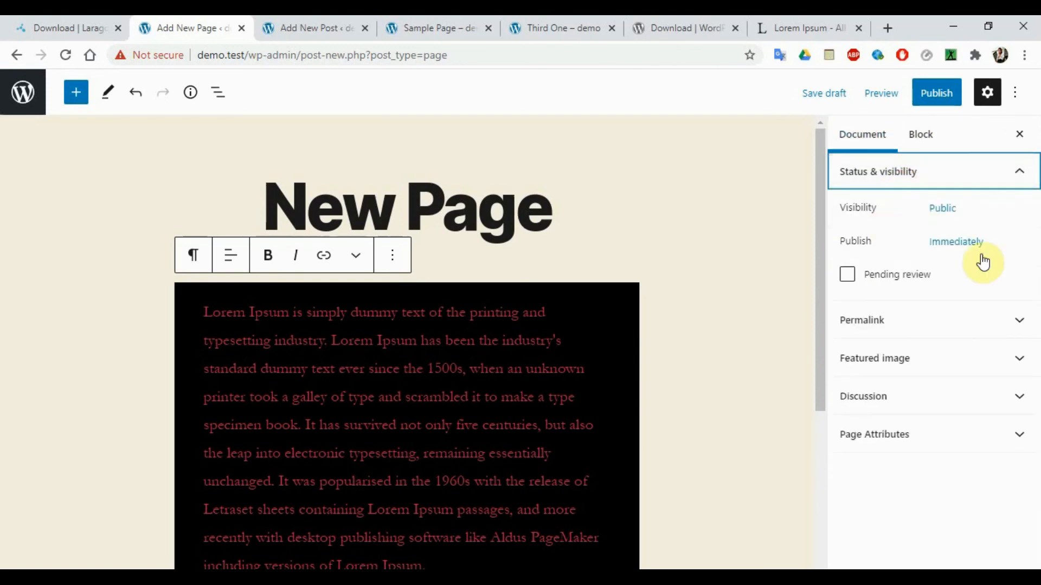
left_click(958, 248)
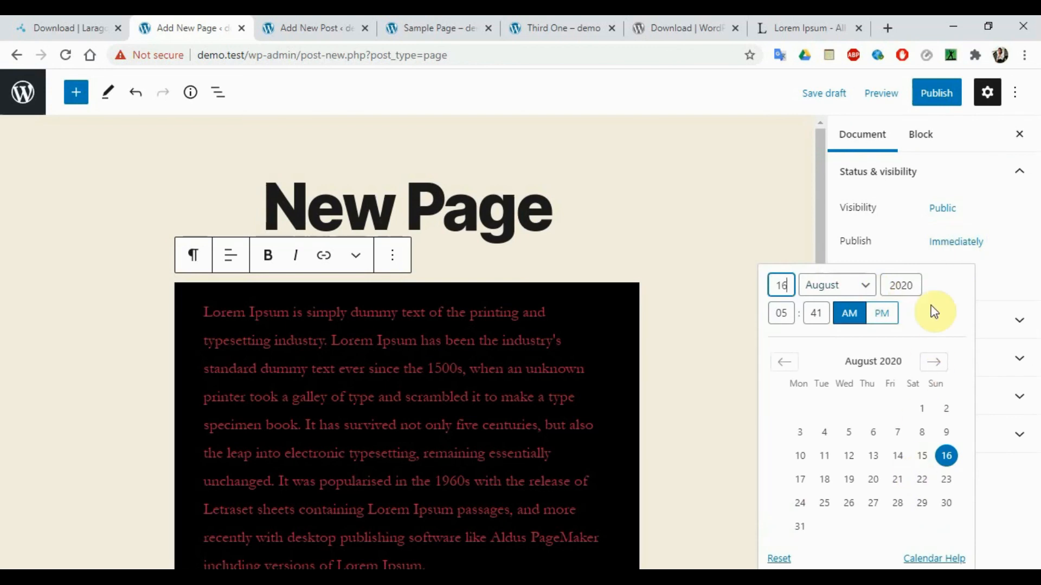
left_click(1004, 224)
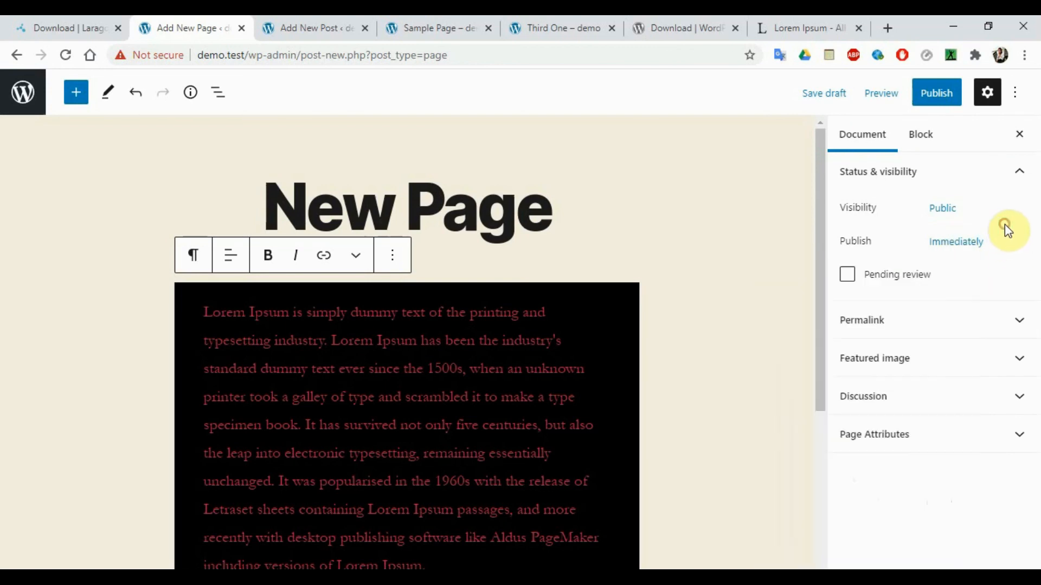
left_click(933, 211)
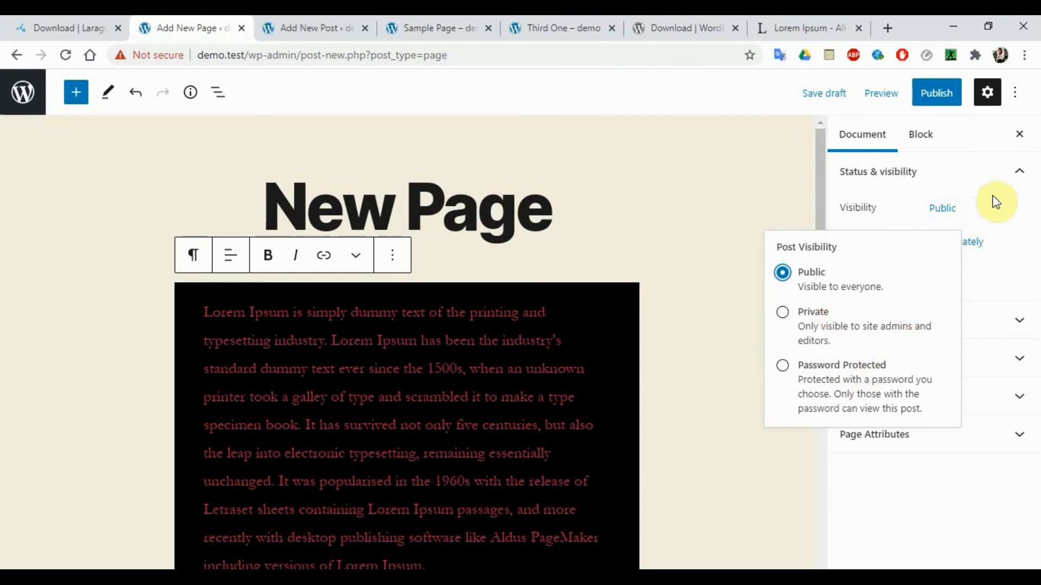
left_click(1015, 187)
left_click(1015, 187)
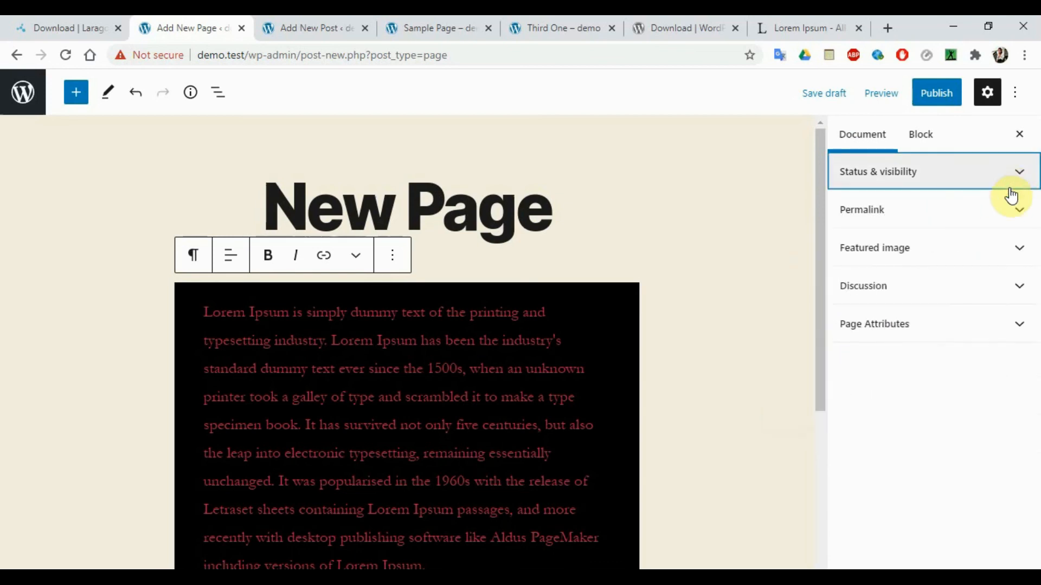
left_click(984, 220)
left_click(920, 268)
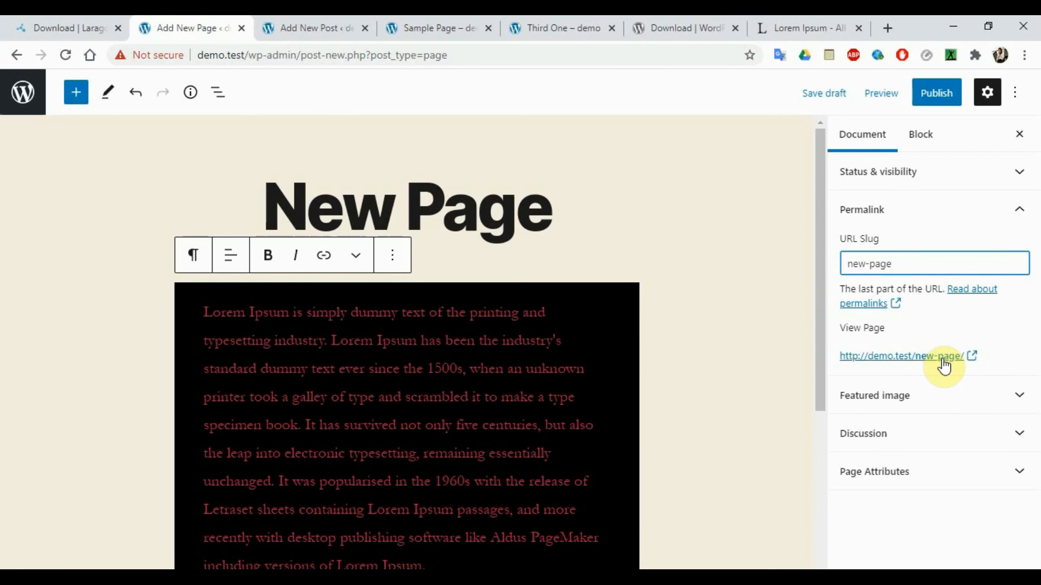
left_click(1028, 210)
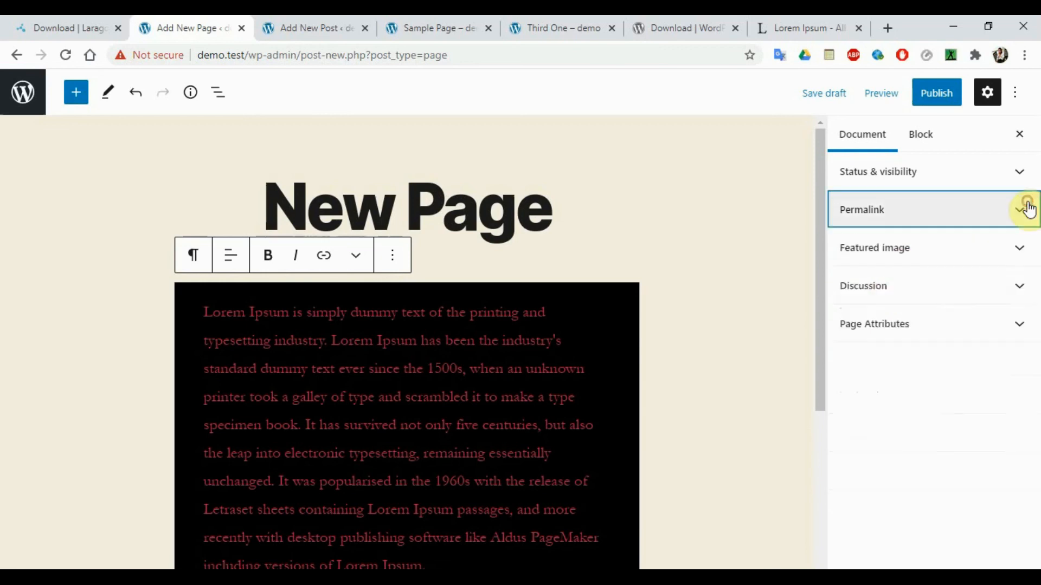
Set the kitchen photo from the media library as the page's featured image.
left_click(922, 254)
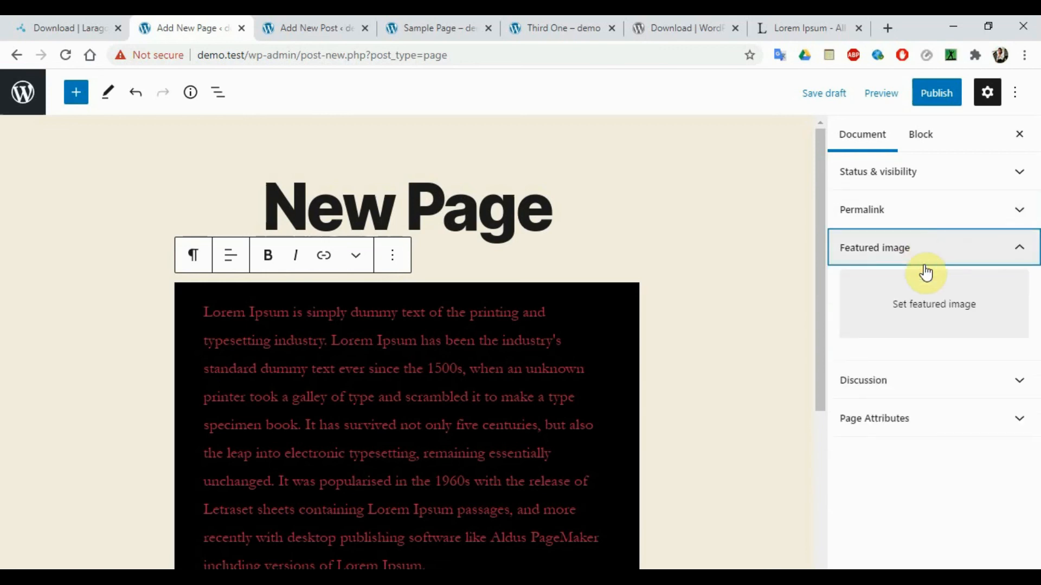
left_click(923, 293)
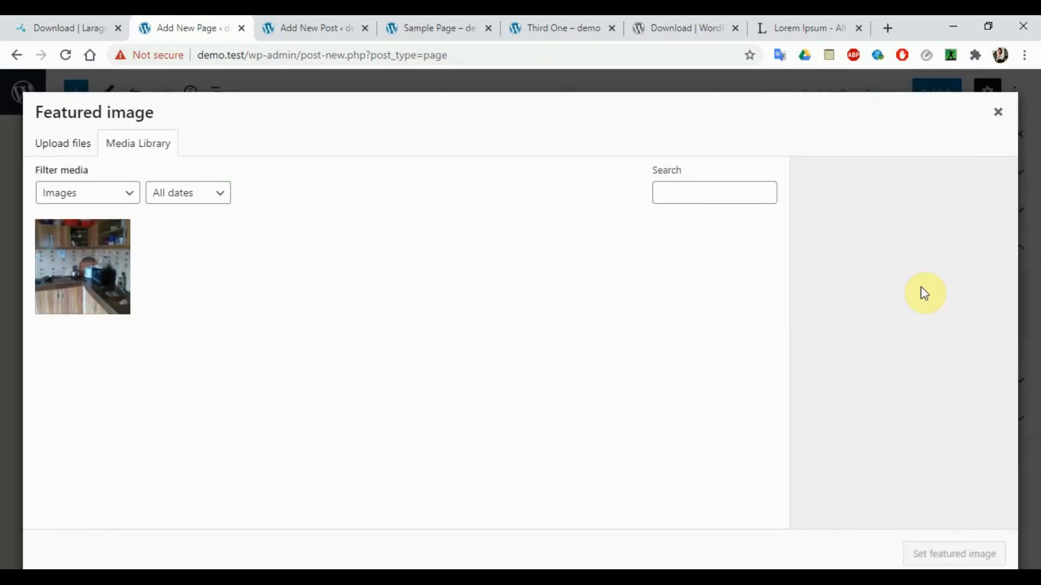
left_click(92, 269)
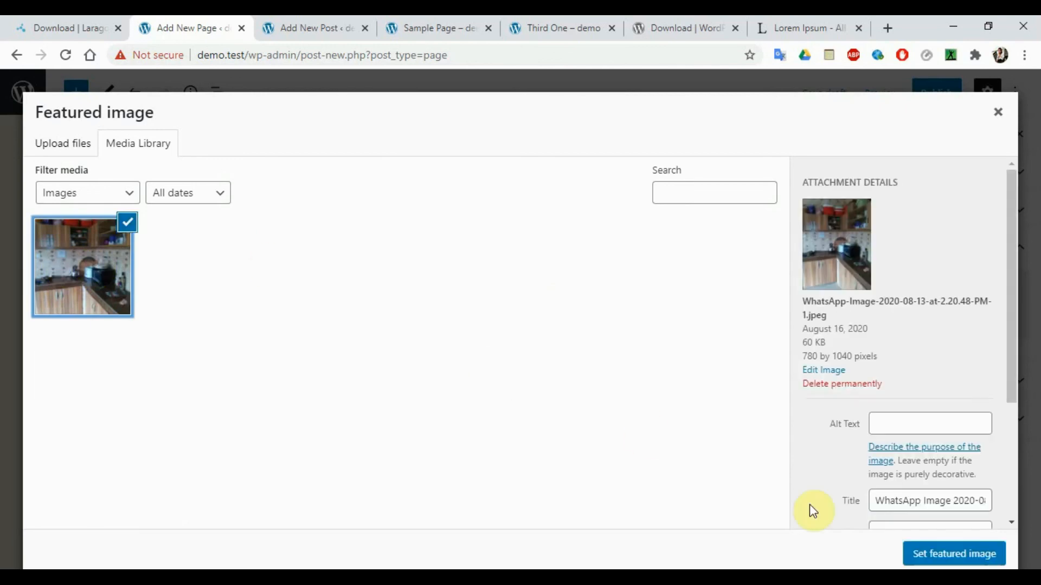
left_click(921, 553)
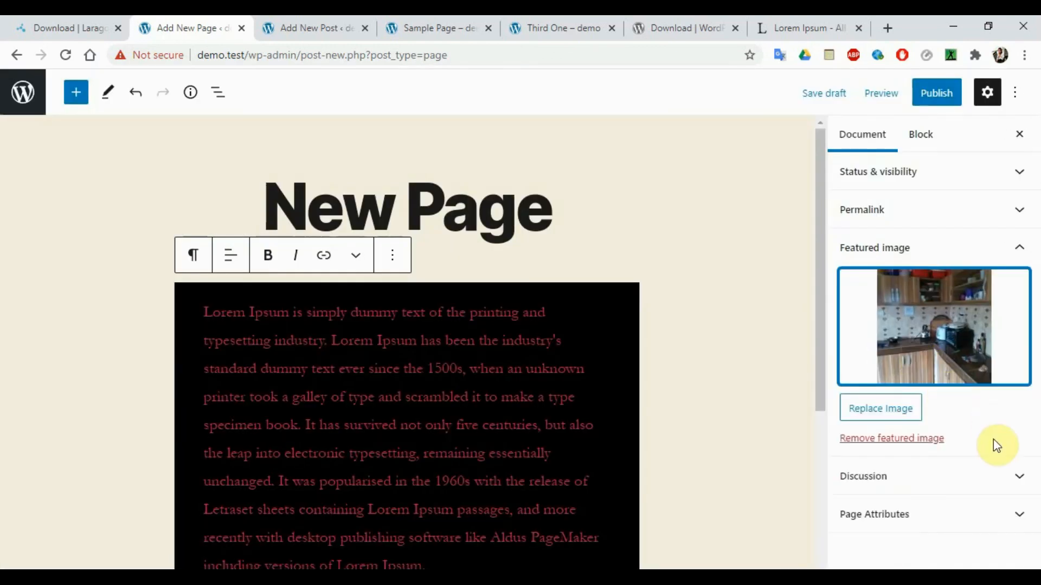
left_click(1015, 246)
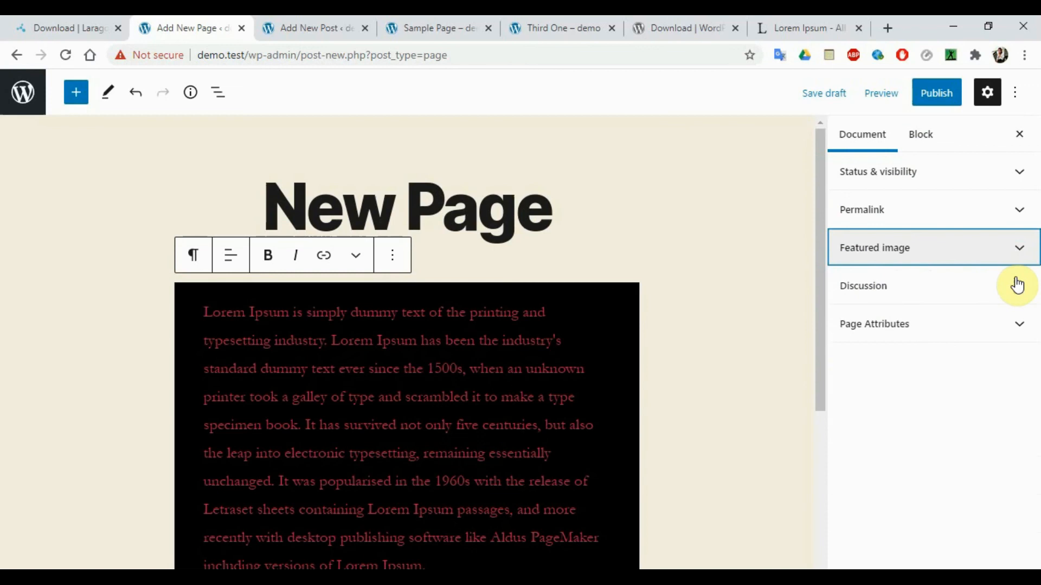
Review the page's discussion and page attribute options, and publish the page immediately with public visibility.
left_click(999, 281)
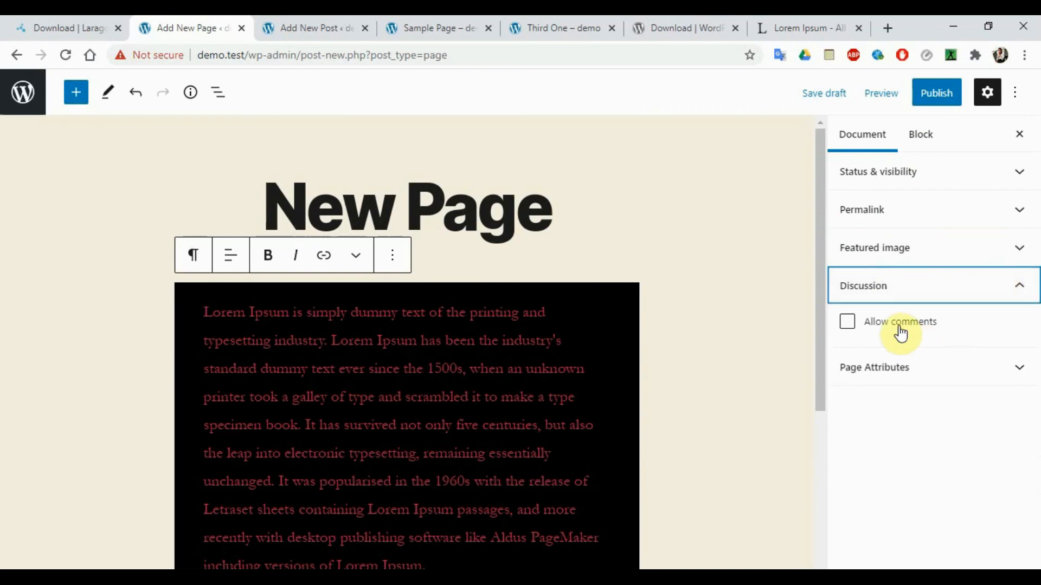
left_click(919, 373)
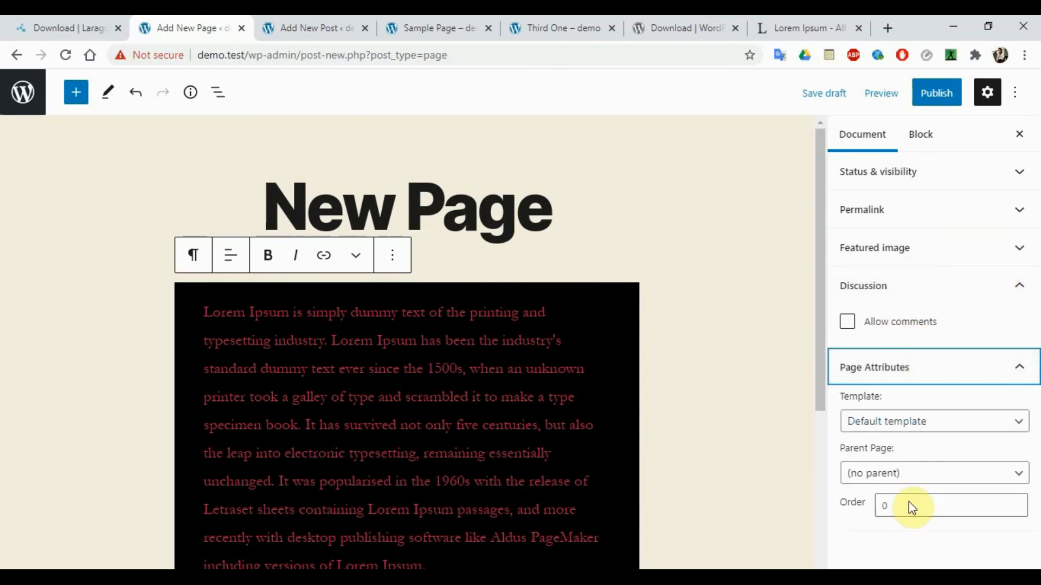
left_click(943, 94)
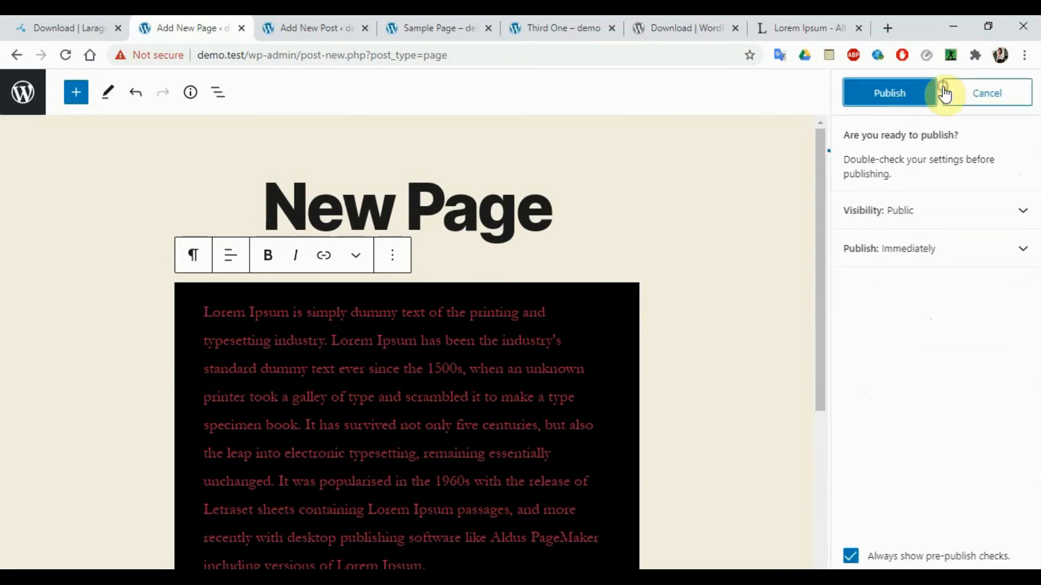
left_click(886, 100)
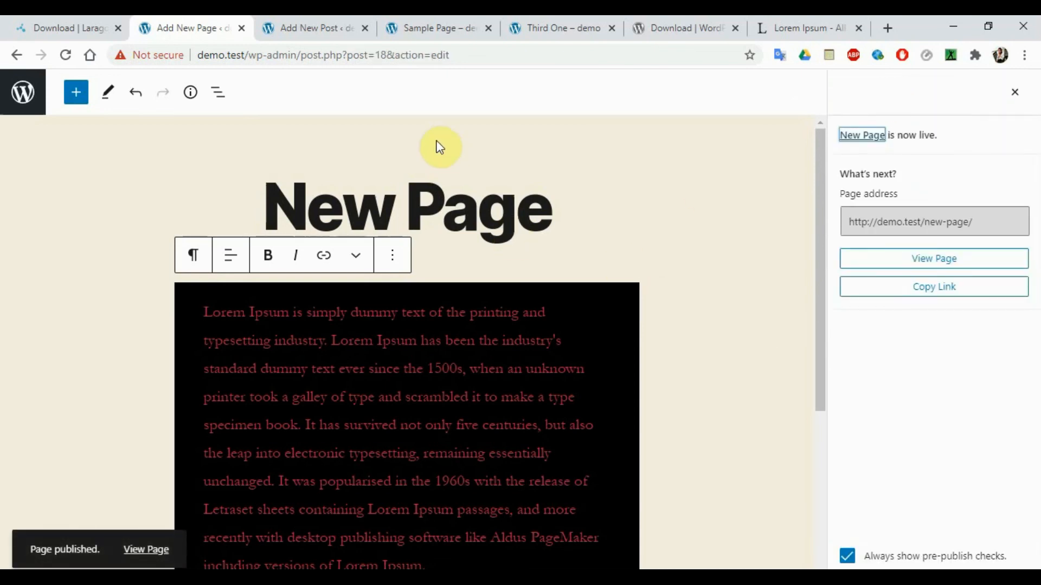
Open the published New Page in a new tab and examine its title, featured image and content against the editor.
right_click(920, 264)
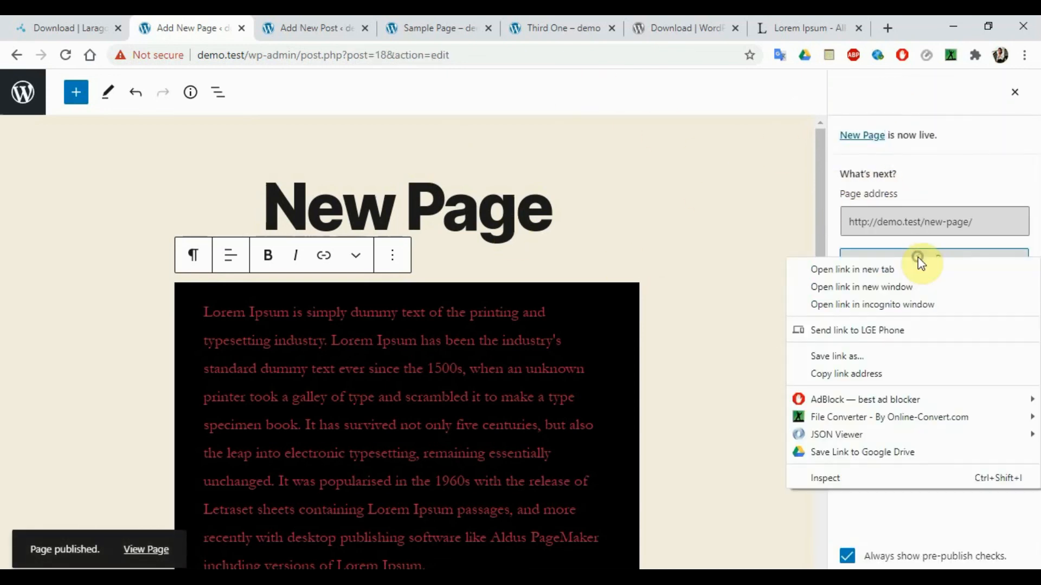
left_click(906, 267)
left_click(277, 24)
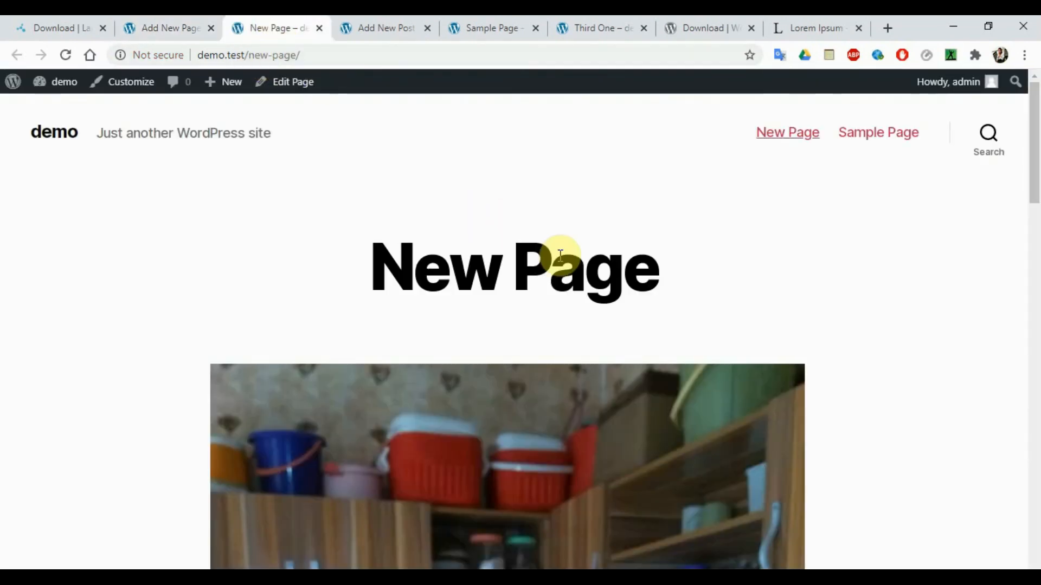
mouse_move(1034, 174)
left_mouse_down()
mouse_move(1033, 471)
mouse_move(1030, 165)
left_mouse_up()
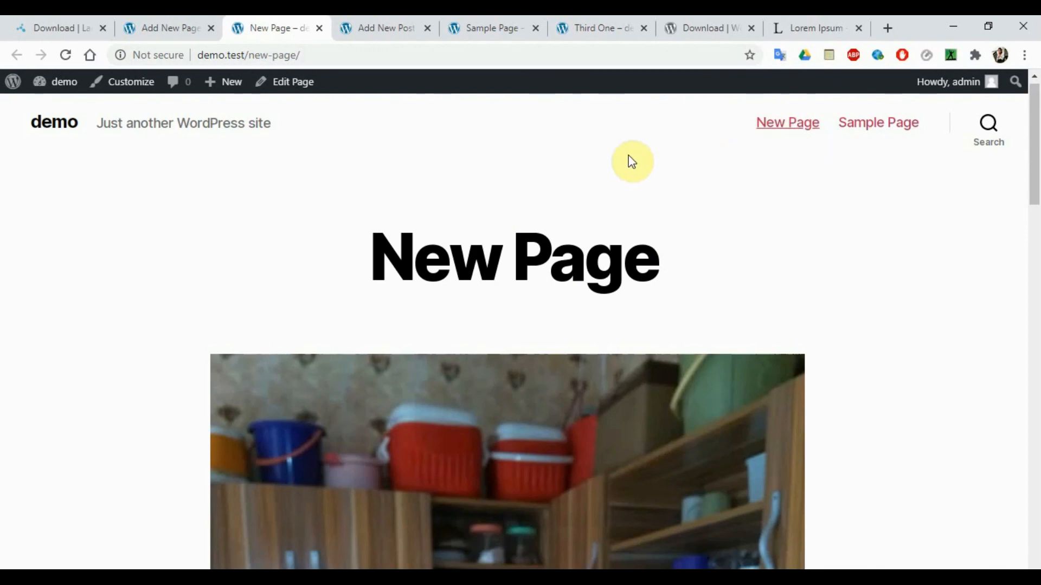
triple_click(380, 241)
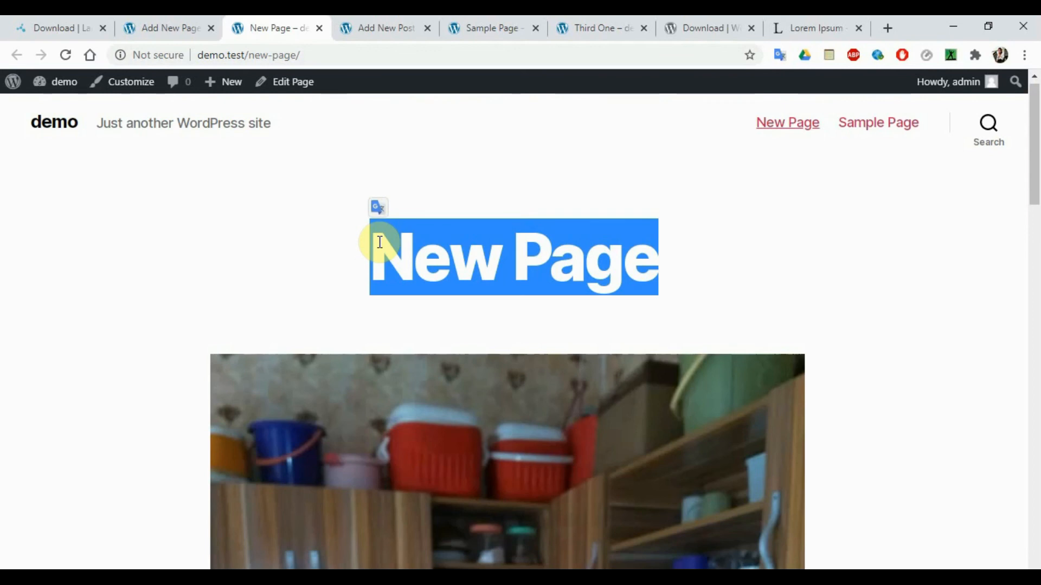
left_click(166, 23)
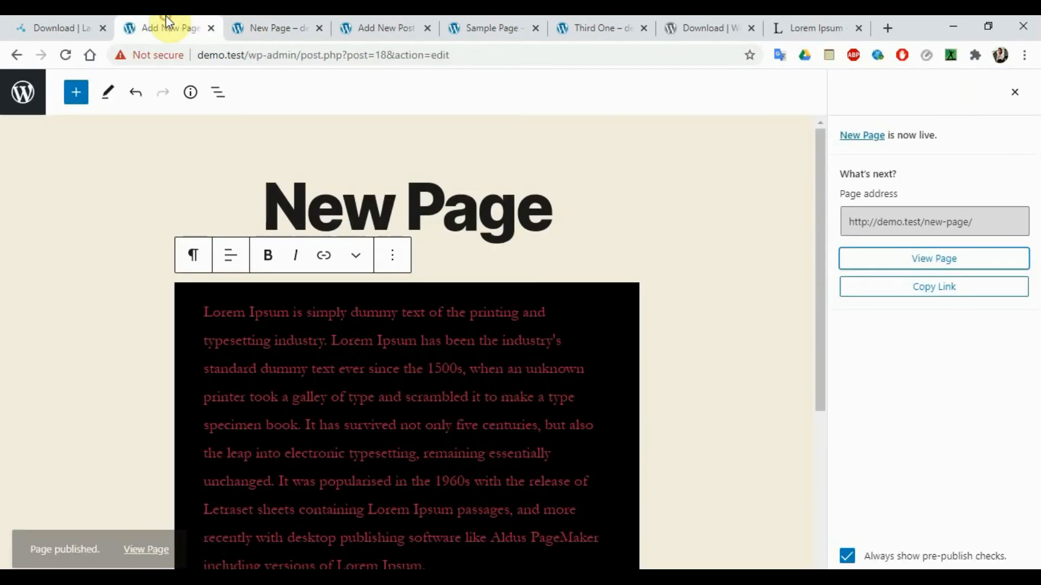
left_click(270, 27)
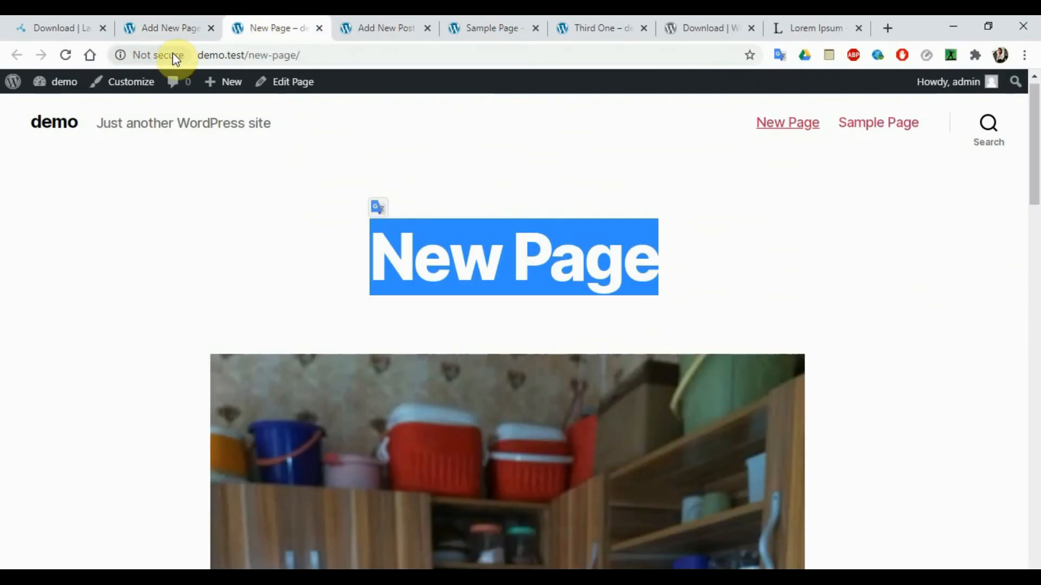
Go from the published page to the site's admin dashboard.
mouse_move(58, 86)
left_click(57, 114)
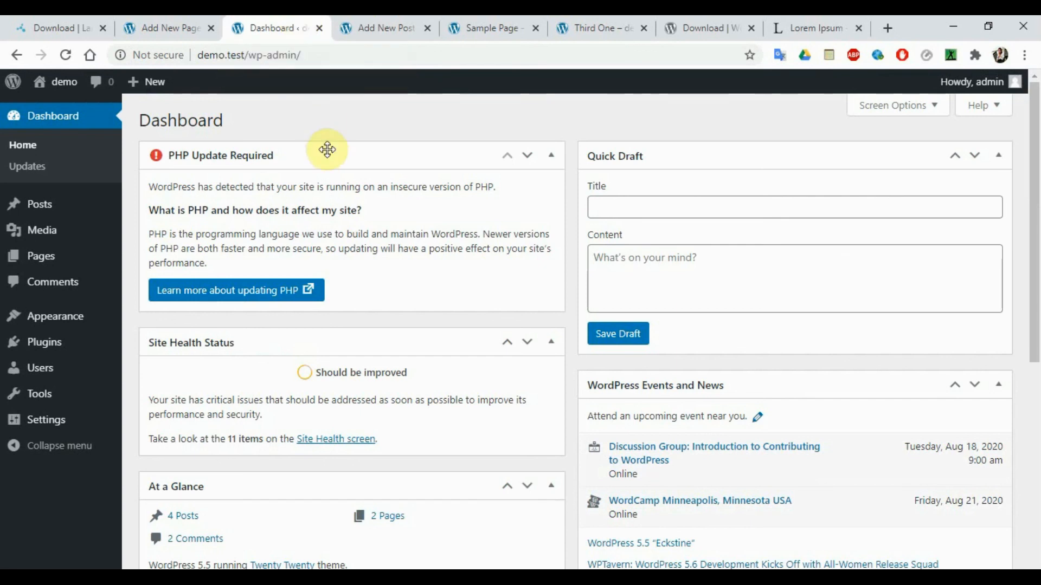
left_click(394, 124)
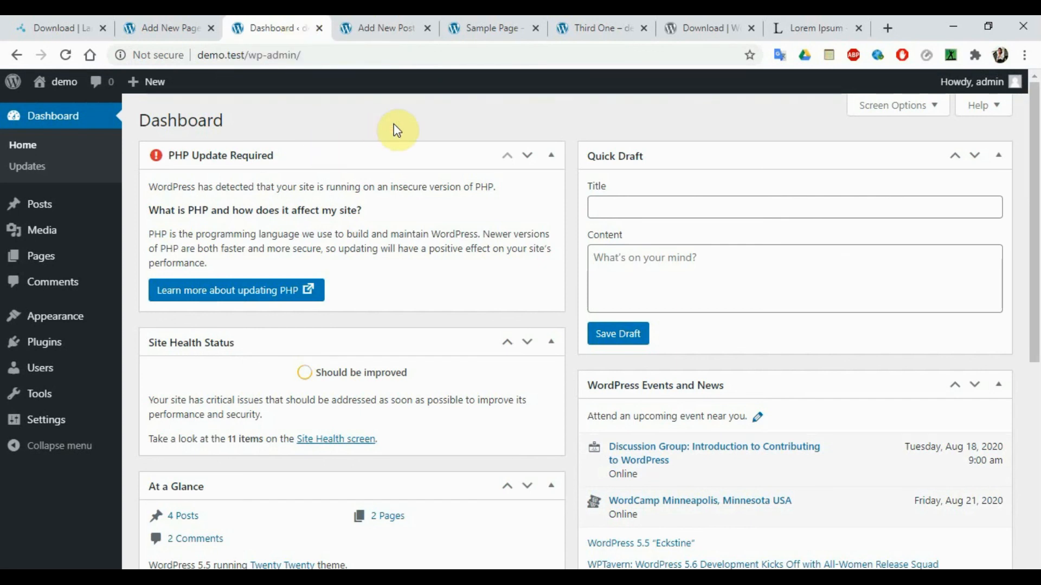